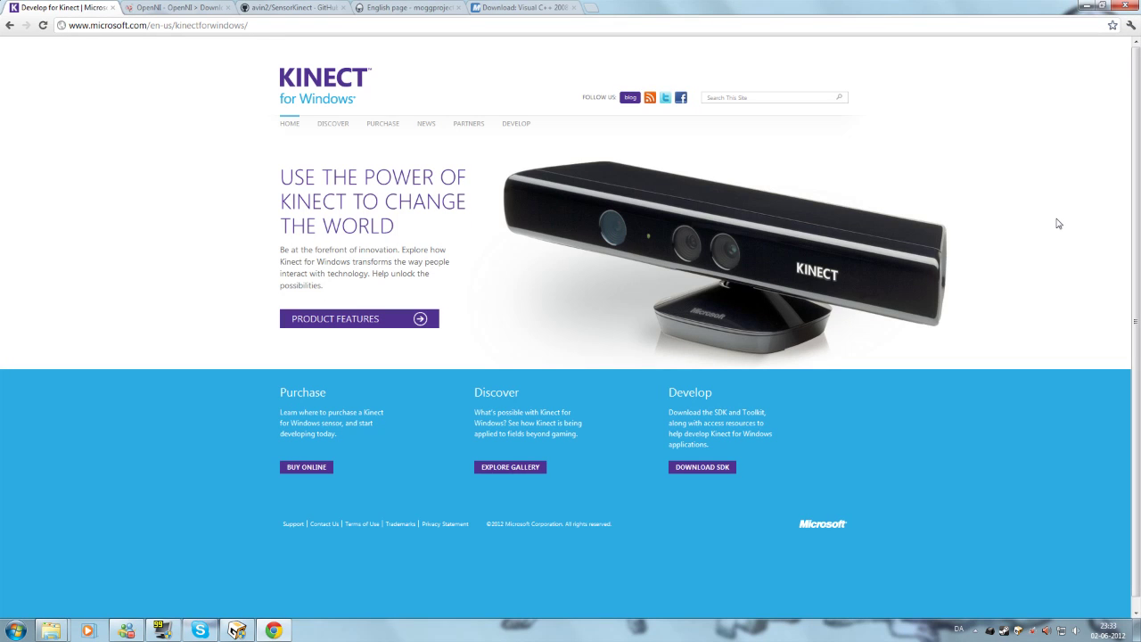
Bring the MikuMikuDanceE_v739 folder window forward, then hide it to reveal the Kinect page
mouse_move(47, 630)
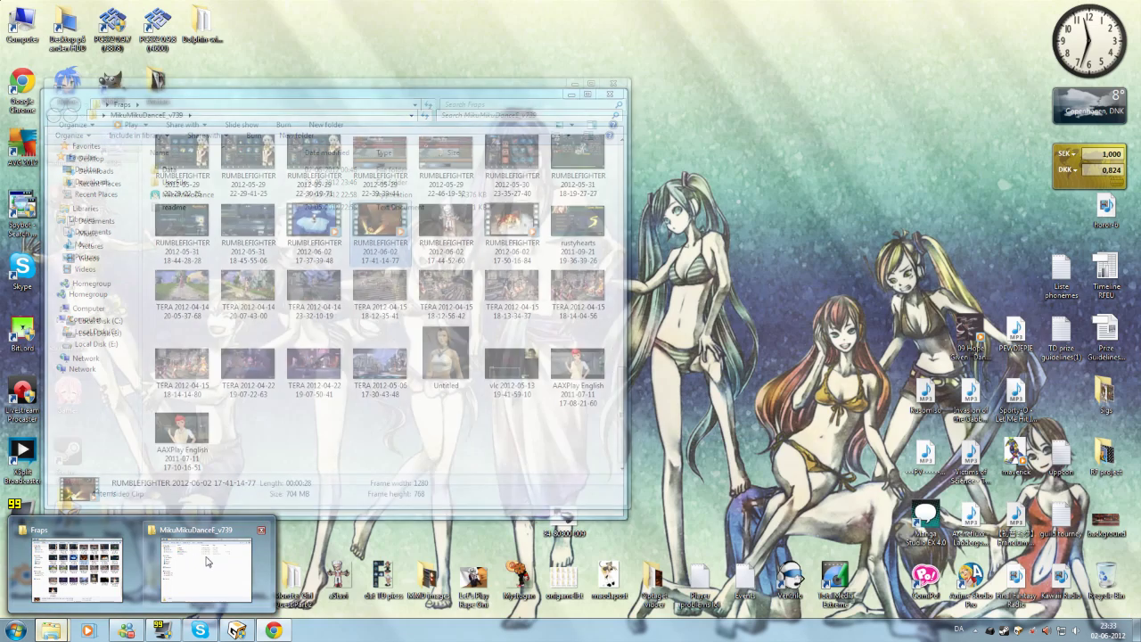
left_click(201, 571)
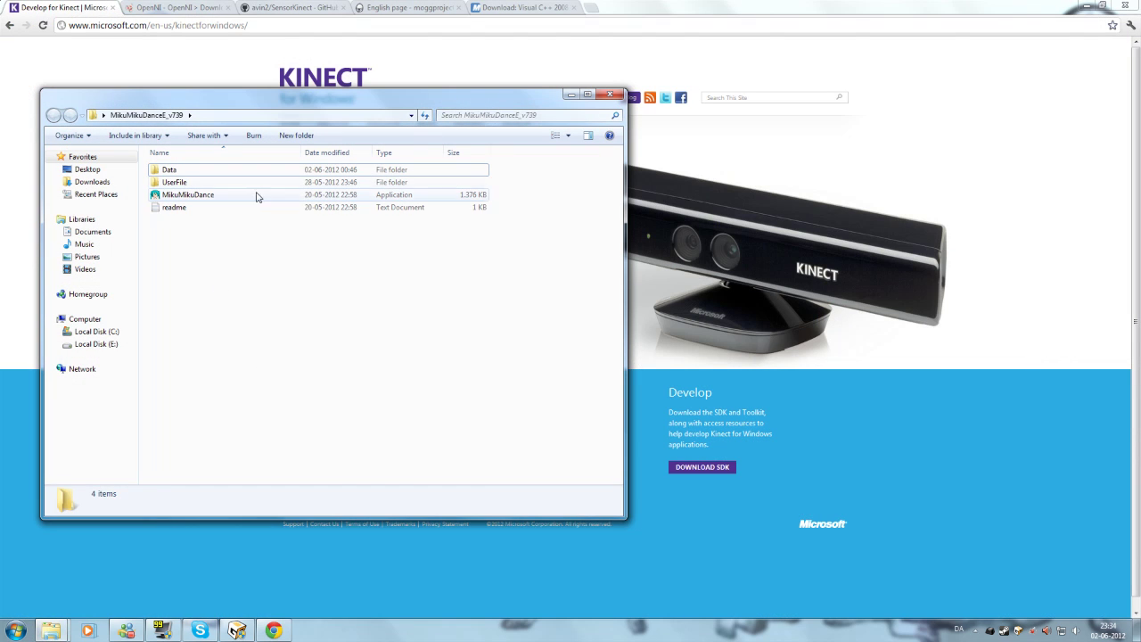
left_click(569, 95)
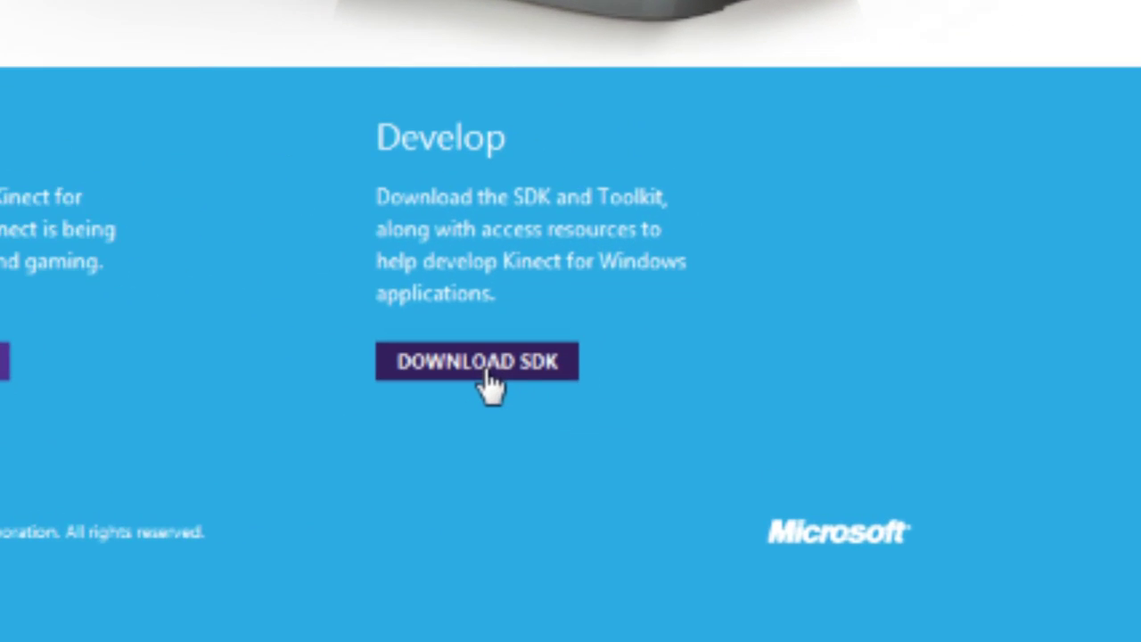
Start the latest Kinect SDK download (KinectSDK-v1.5-Setup.exe) from Developer Downloads, then cancel it
left_click(490, 384)
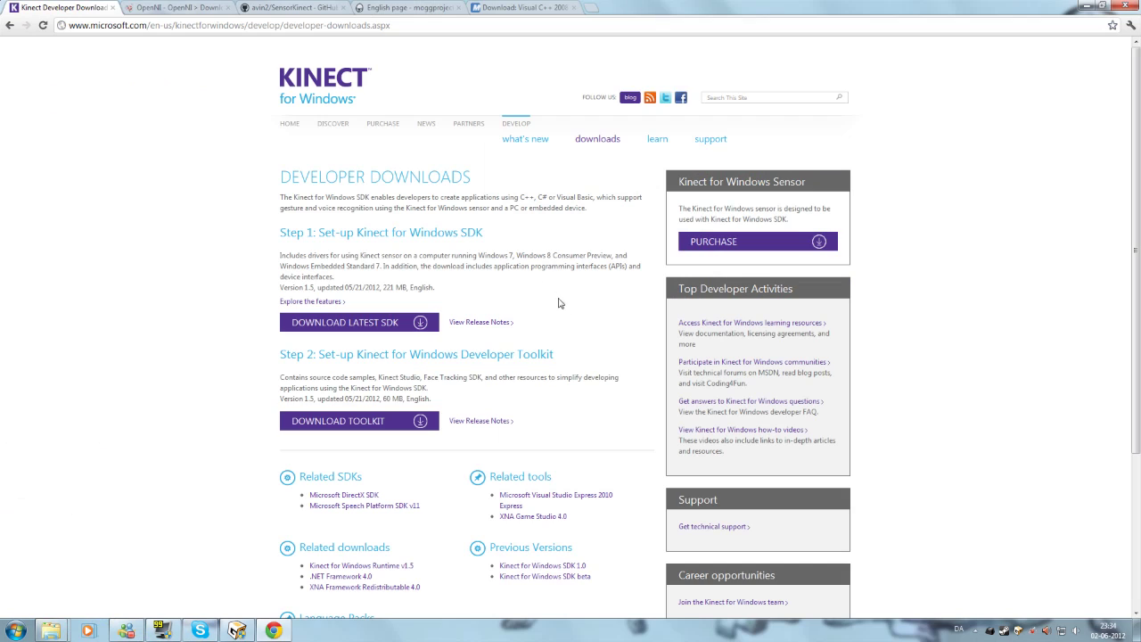
left_click(355, 326)
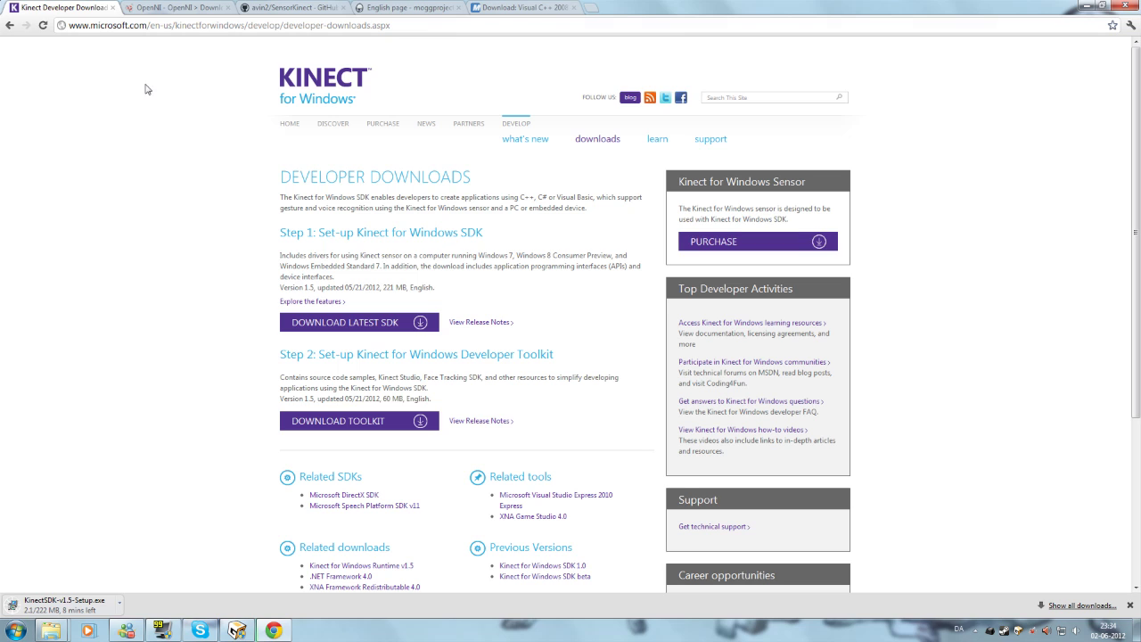
left_click(118, 604)
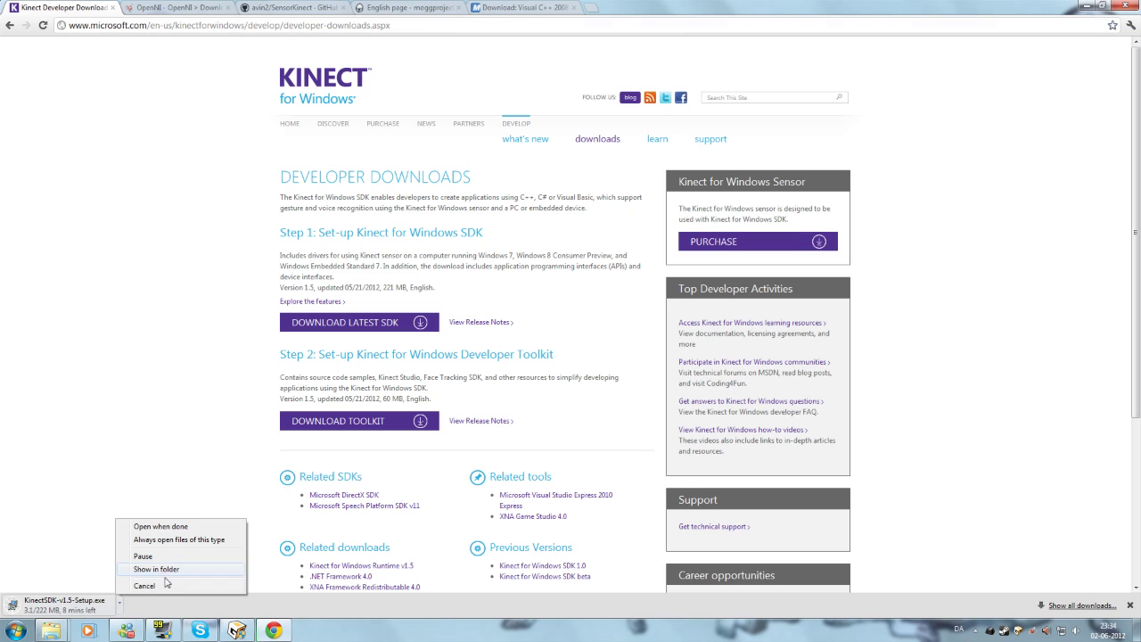
left_click(144, 586)
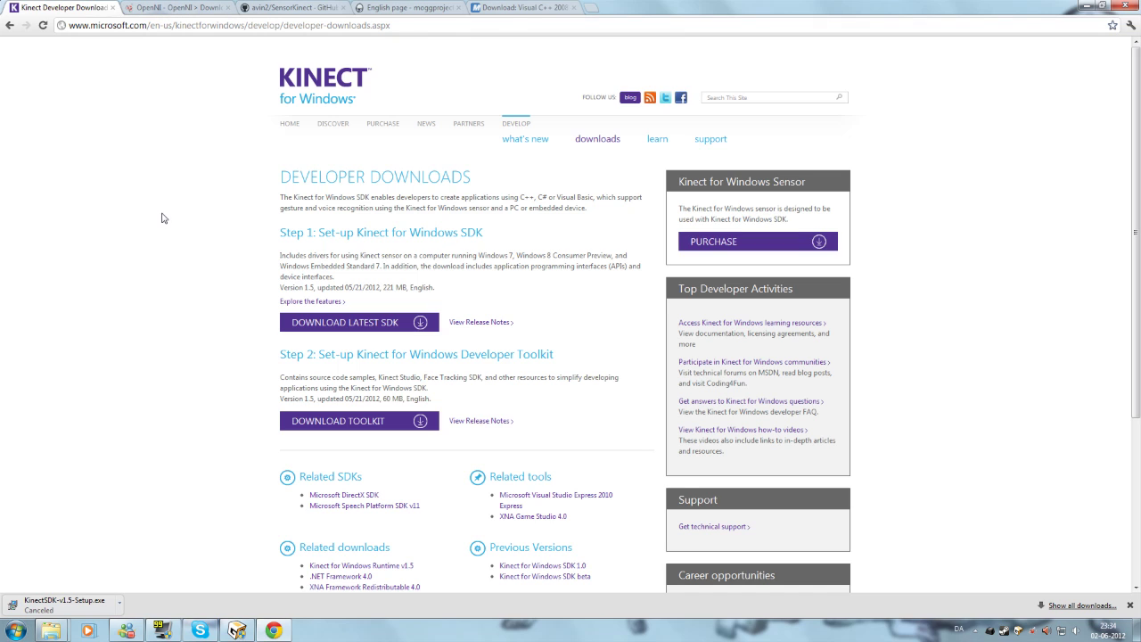
left_click(161, 9)
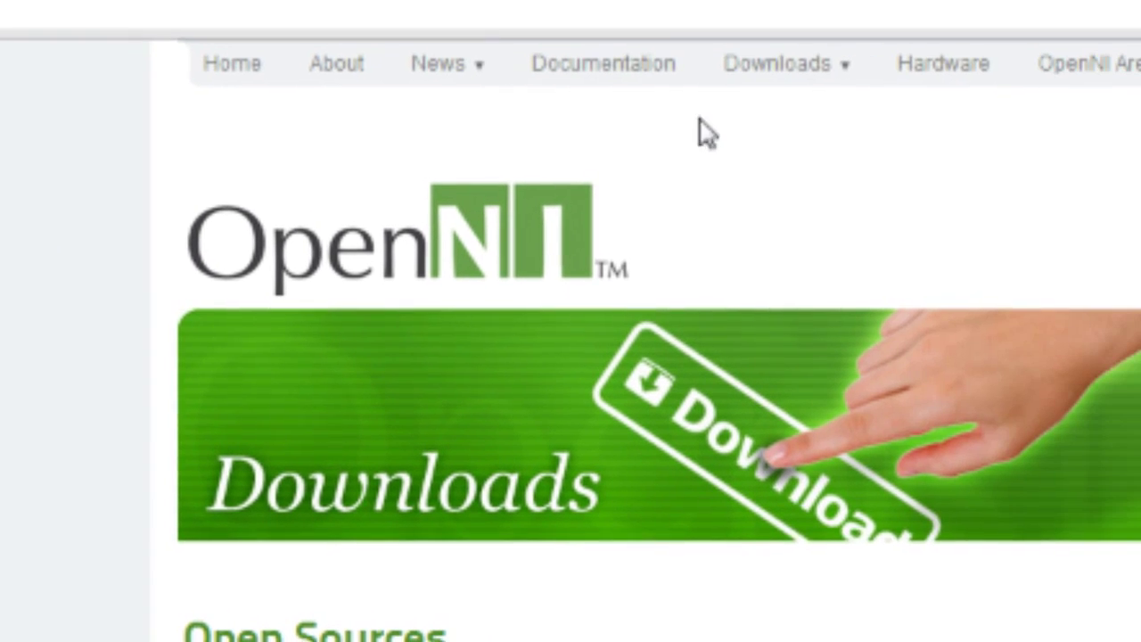
On OpenNI Modules, choose OpenNI Binaries, Stable, Windows x86 (32-bit) v1.5.2.23 Development Edition
mouse_move(565, 59)
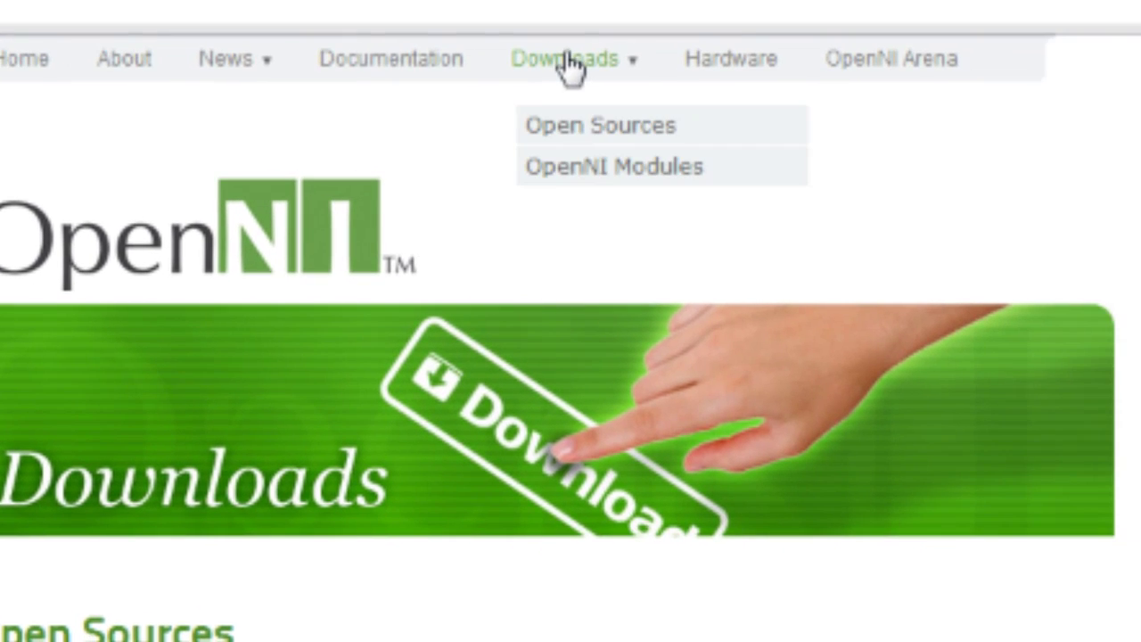
left_click(560, 172)
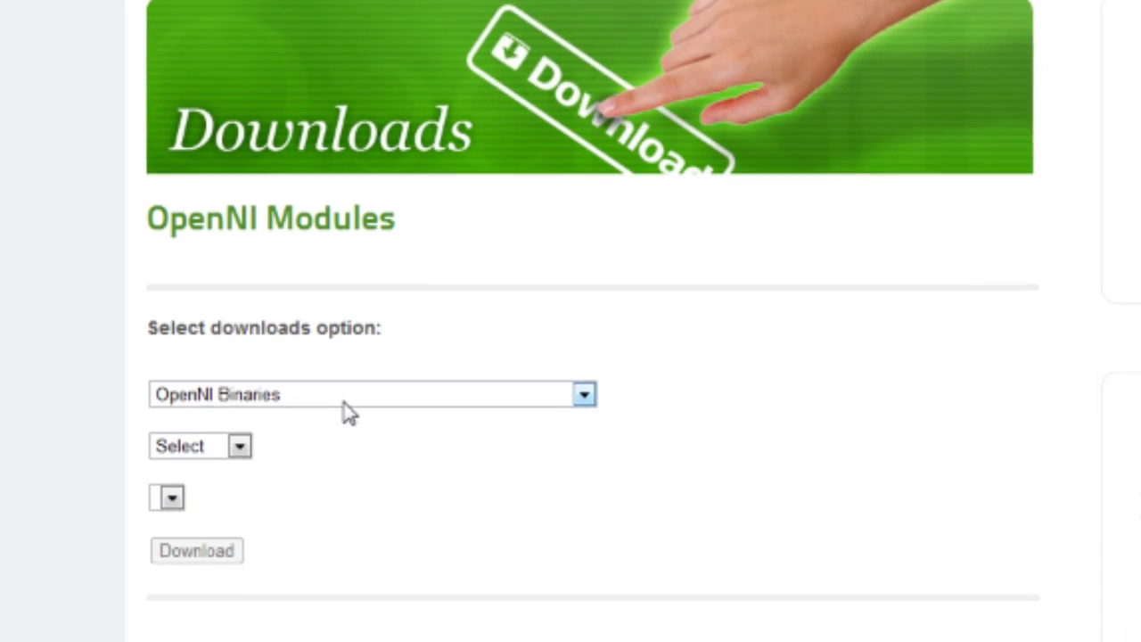
left_click(295, 284)
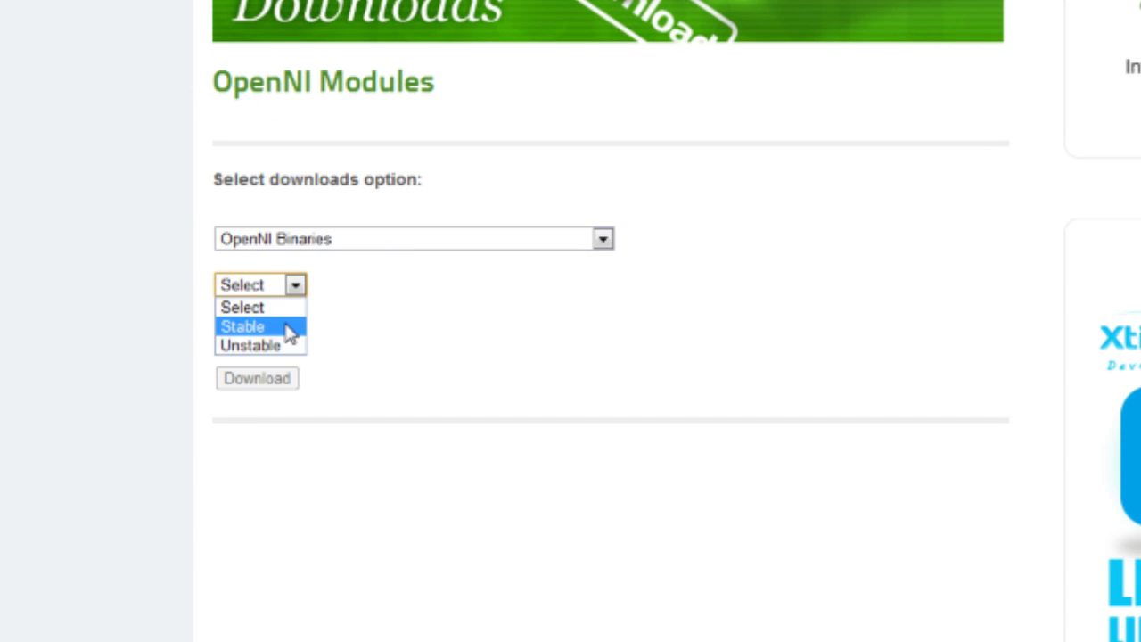
left_click(289, 326)
left_click(567, 332)
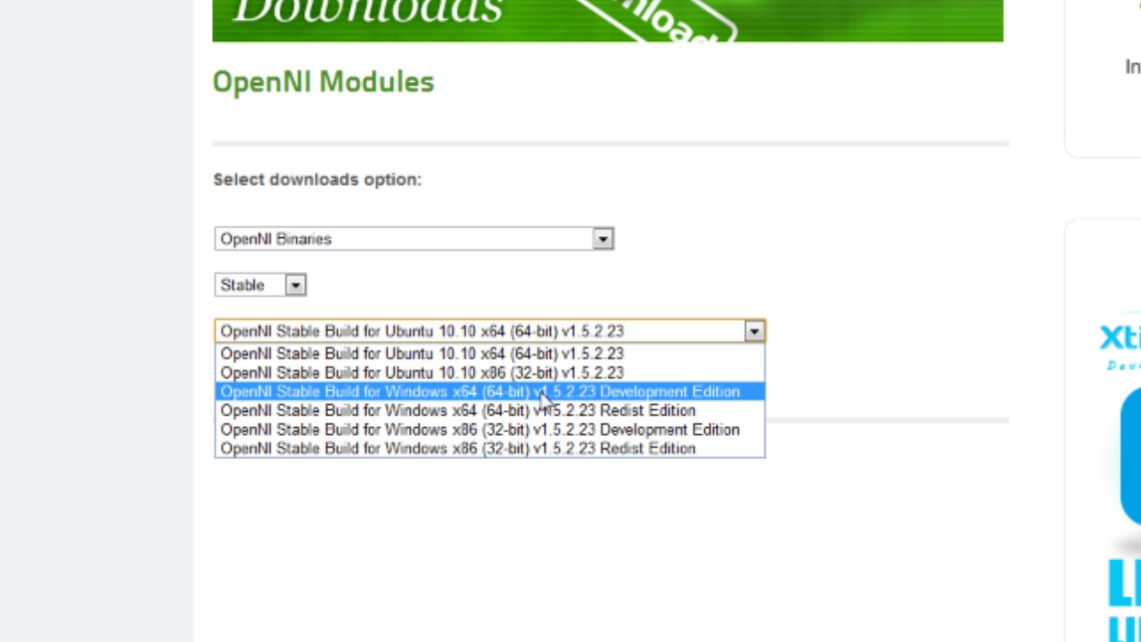
left_click(538, 430)
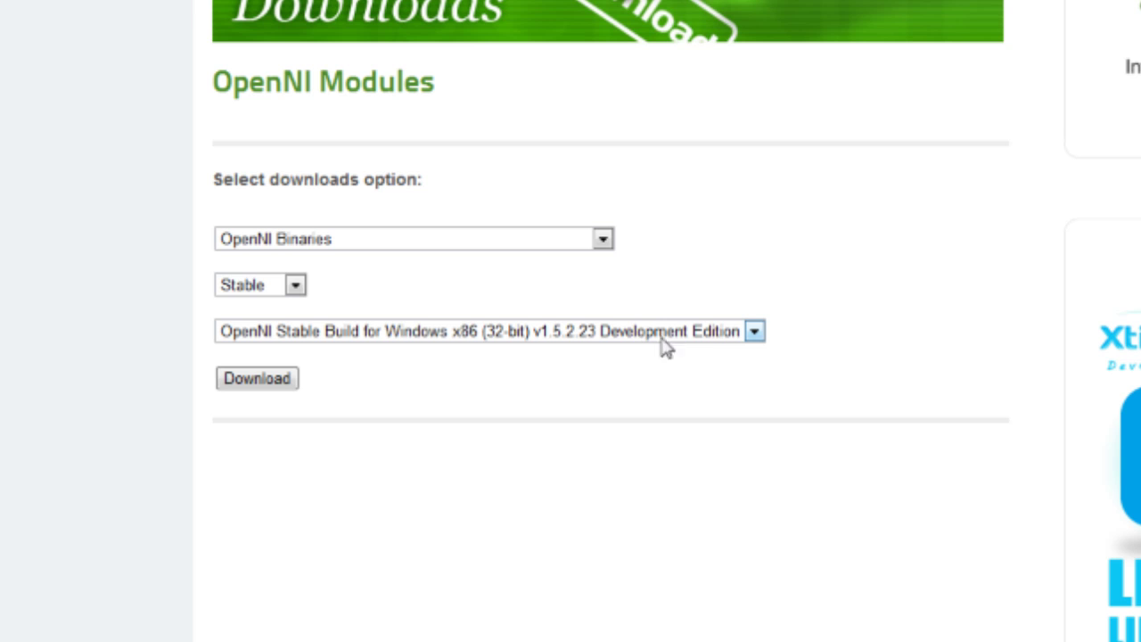
left_click(505, 332)
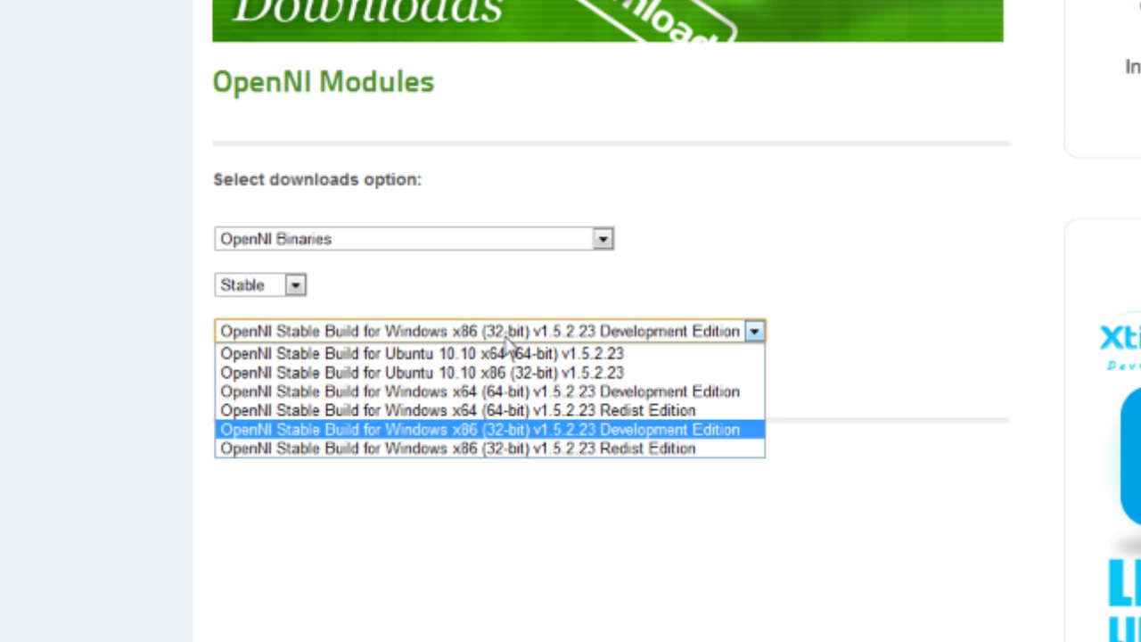
left_click(657, 429)
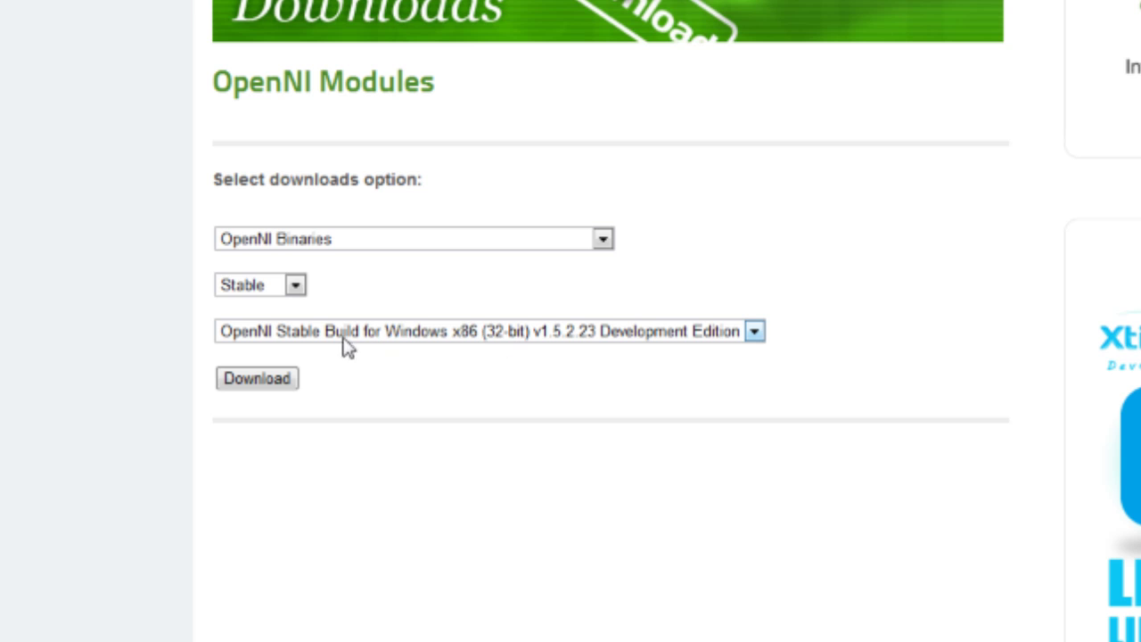
Download the chosen OpenNI build, then switch to Unstable OpenNI Compliant Middleware Binaries
left_click(266, 384)
left_click(610, 244)
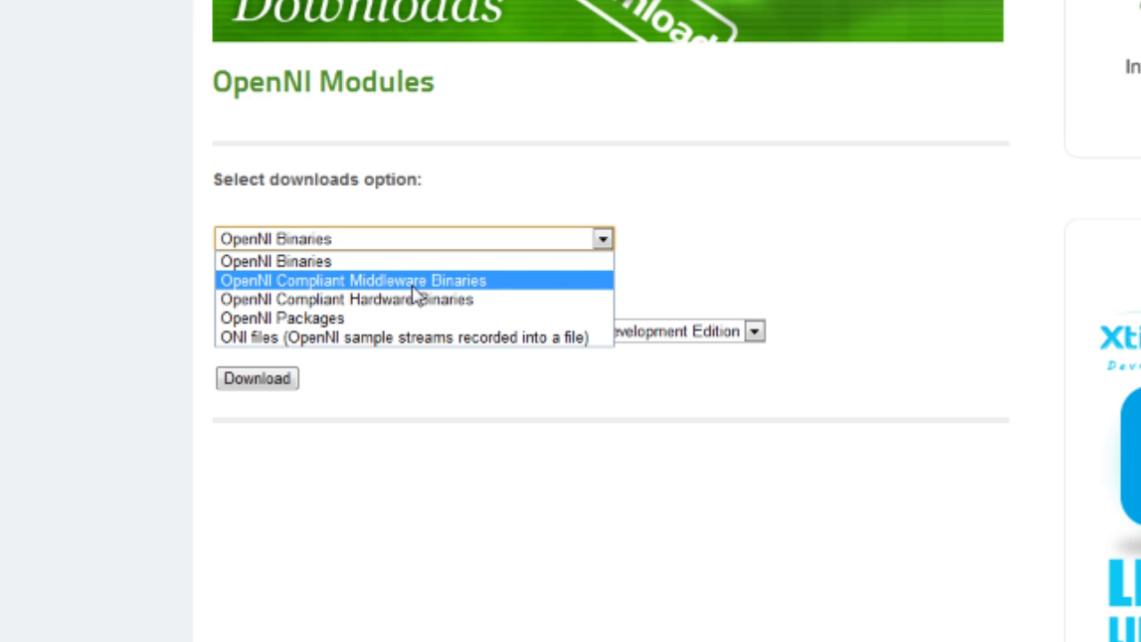
left_click(499, 282)
left_click(294, 285)
left_click(271, 346)
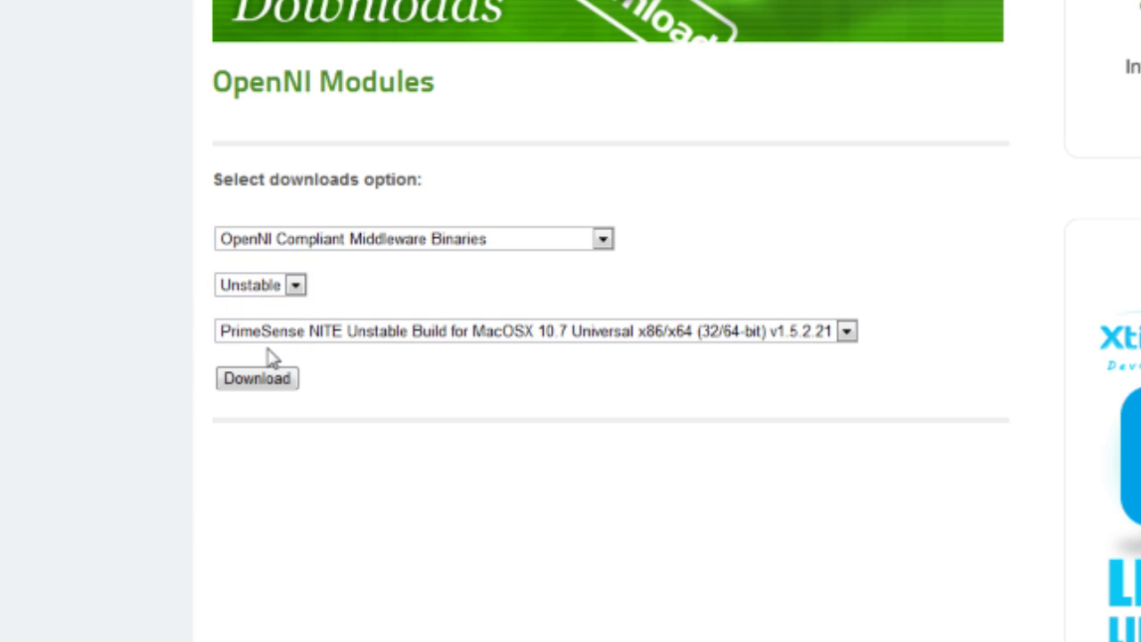
Choose the NITE Windows x86 (32-bit) v1.5.2.21 Development Edition build and cancel the download
left_click(447, 334)
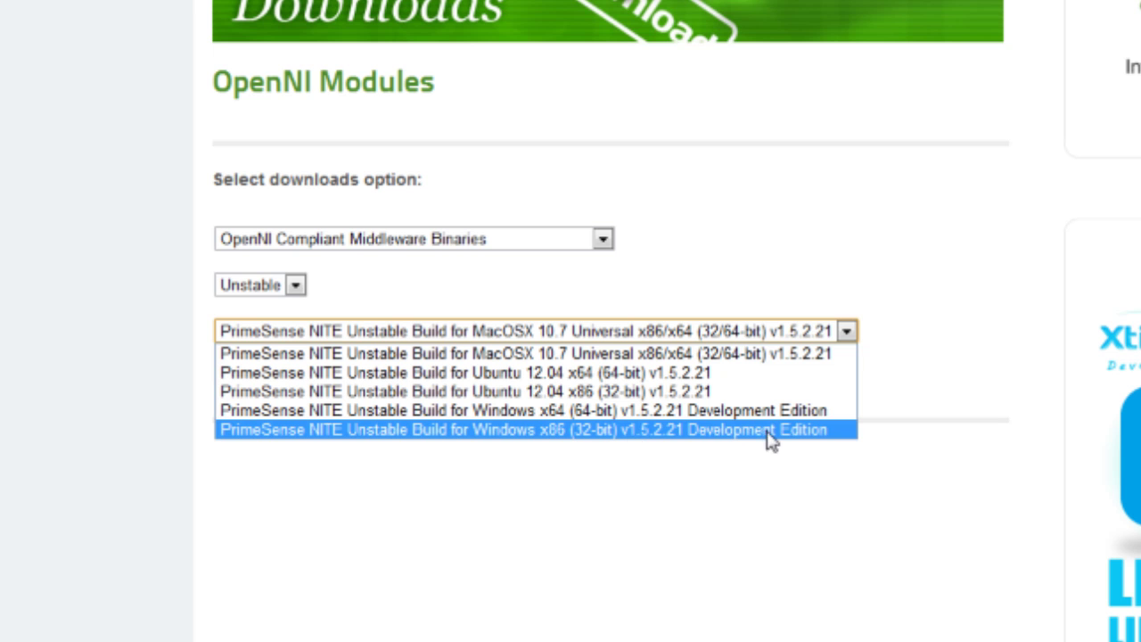
left_click(740, 439)
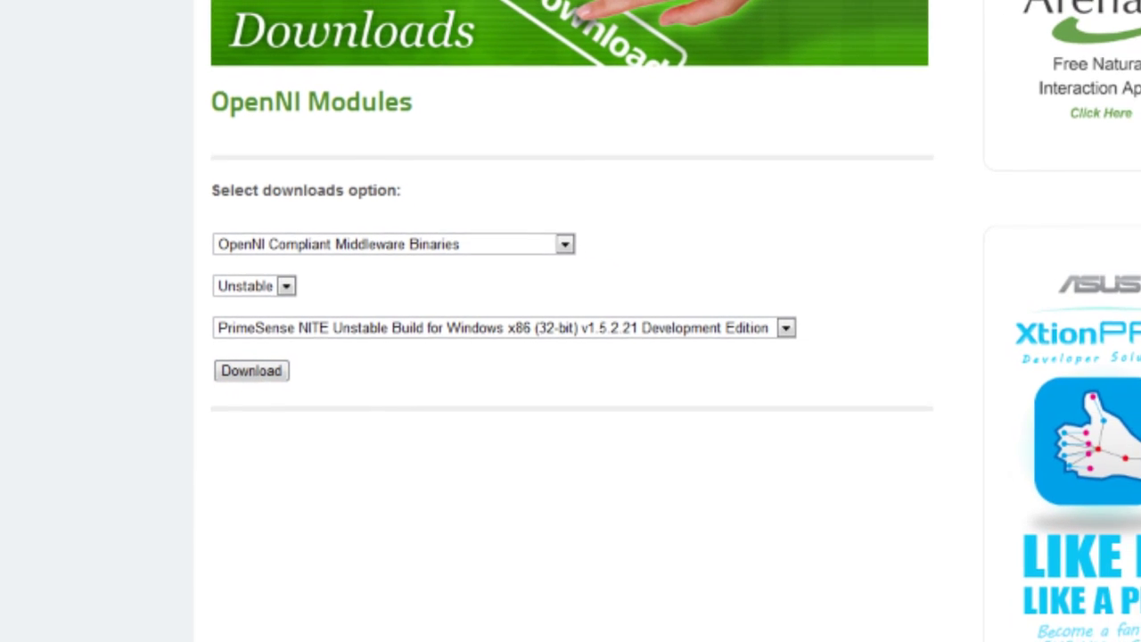
right_click(0, 641)
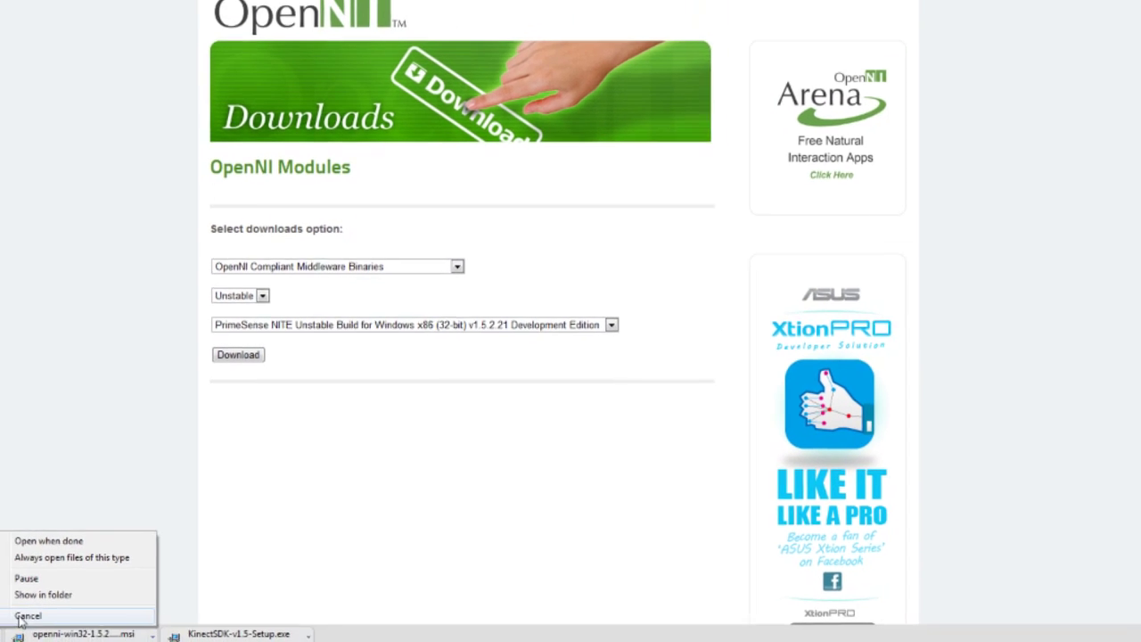
left_click(27, 616)
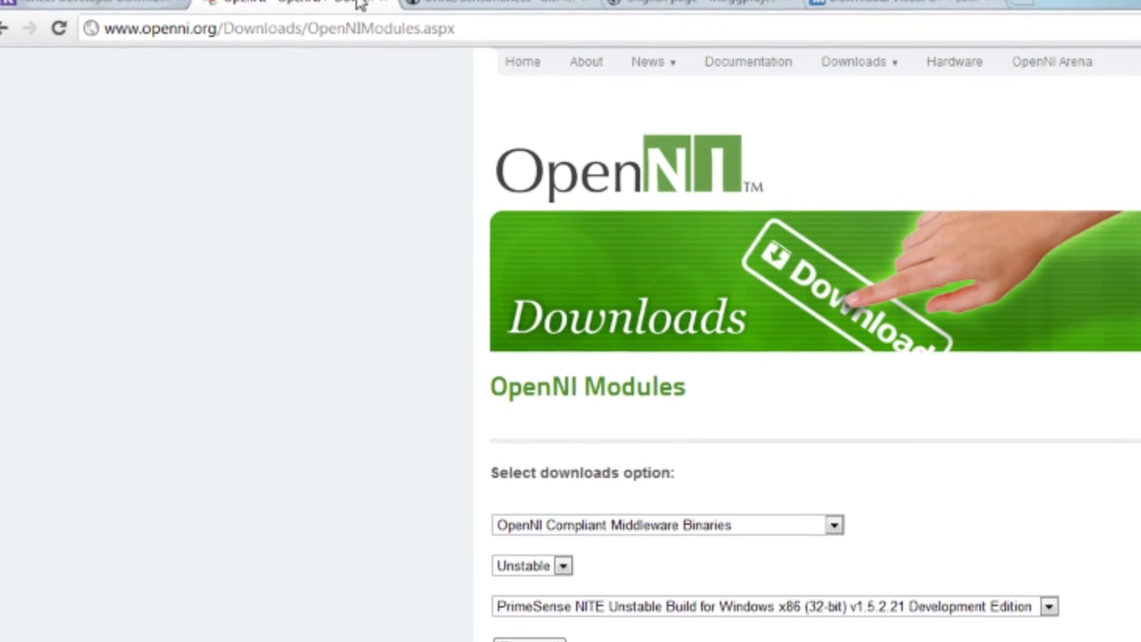
Switch to the avin2/SensorKinect GitHub page and select its address
left_click(419, 3)
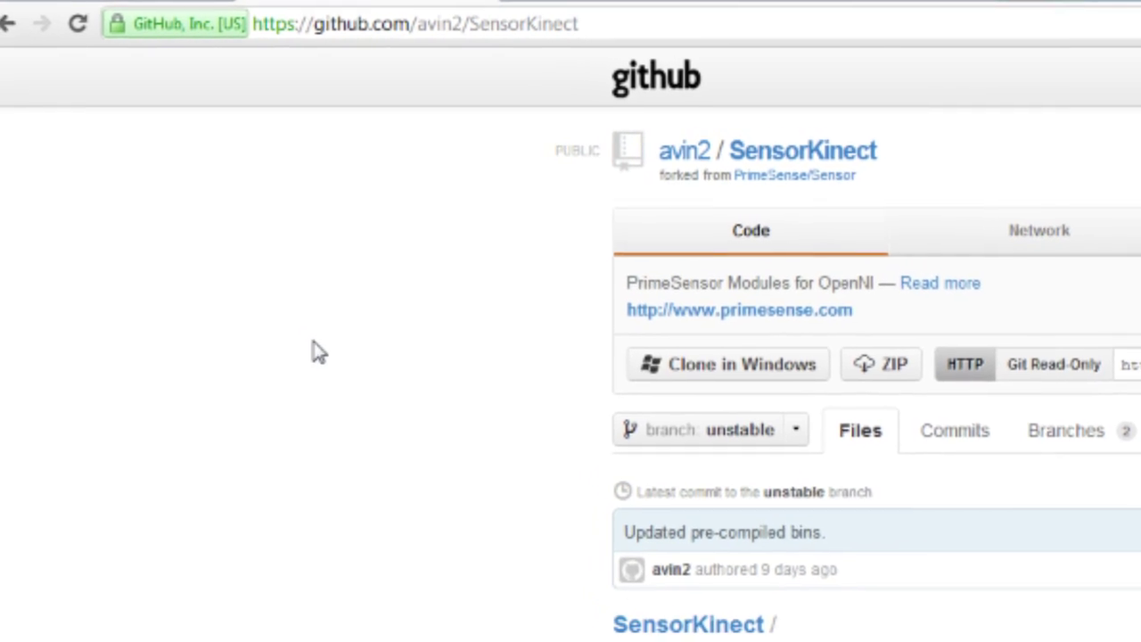
left_click_drag(273, 22, 604, 22)
left_click(604, 22)
key("ctrl+a")
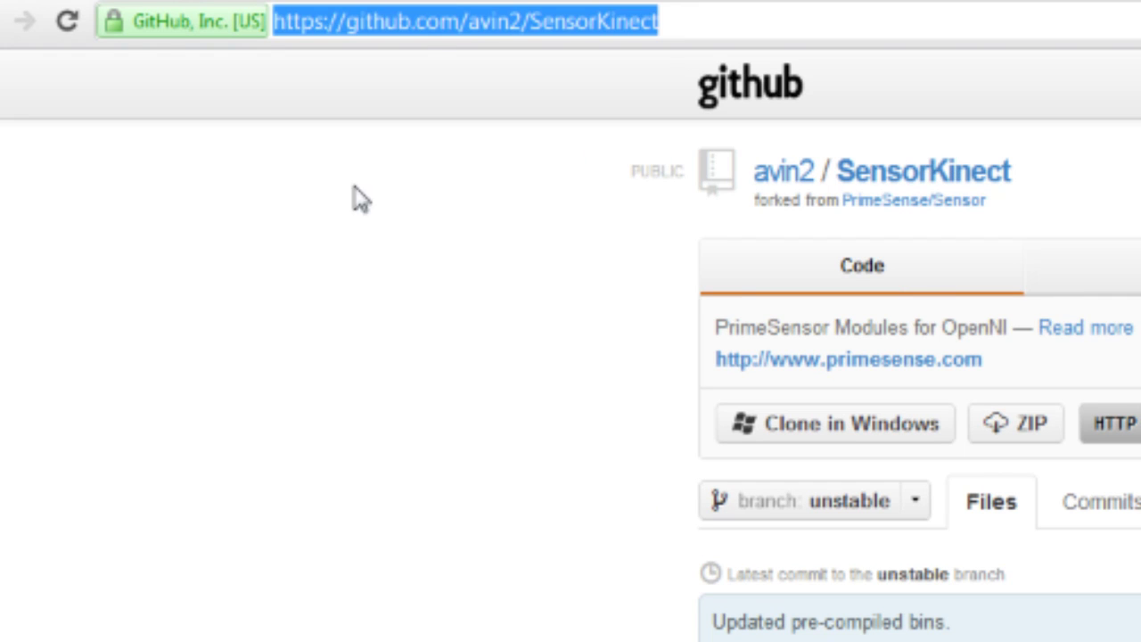
left_click(386, 266)
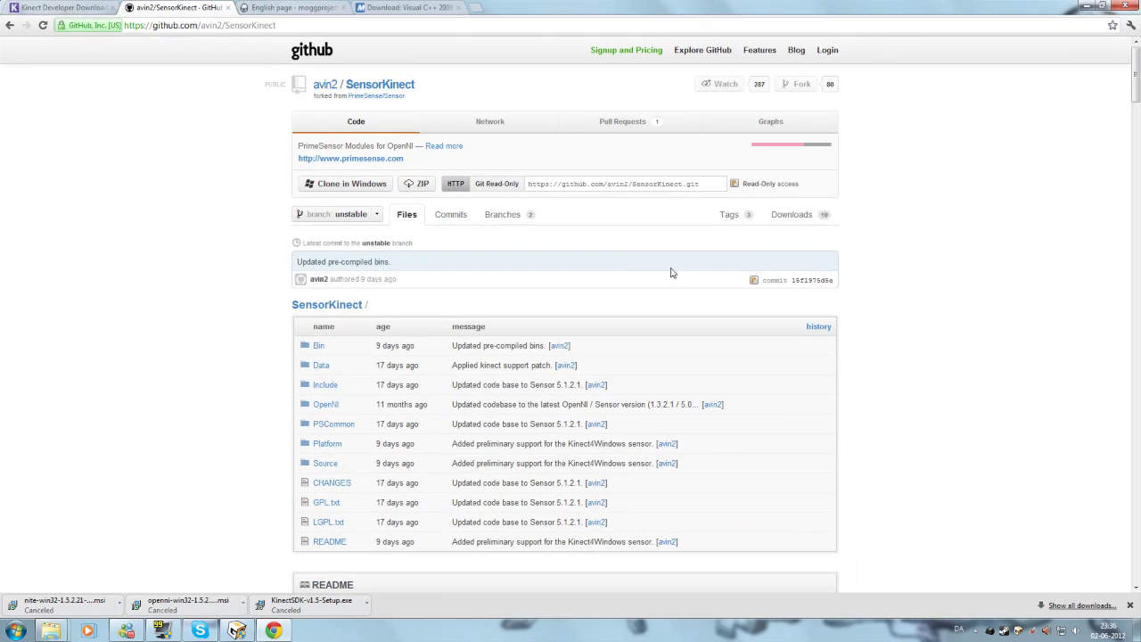
Start downloading SensorKinect093-Bin-Win32-v5.1.2.1.msi from the Downloads list, then cancel it
left_click(807, 220)
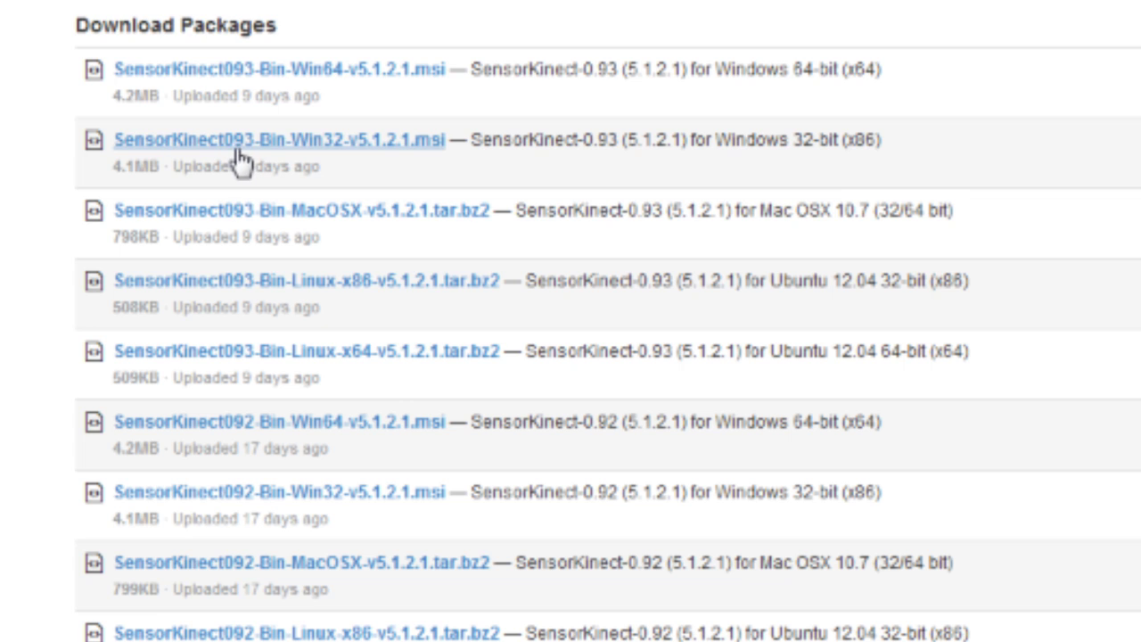
left_click(397, 163)
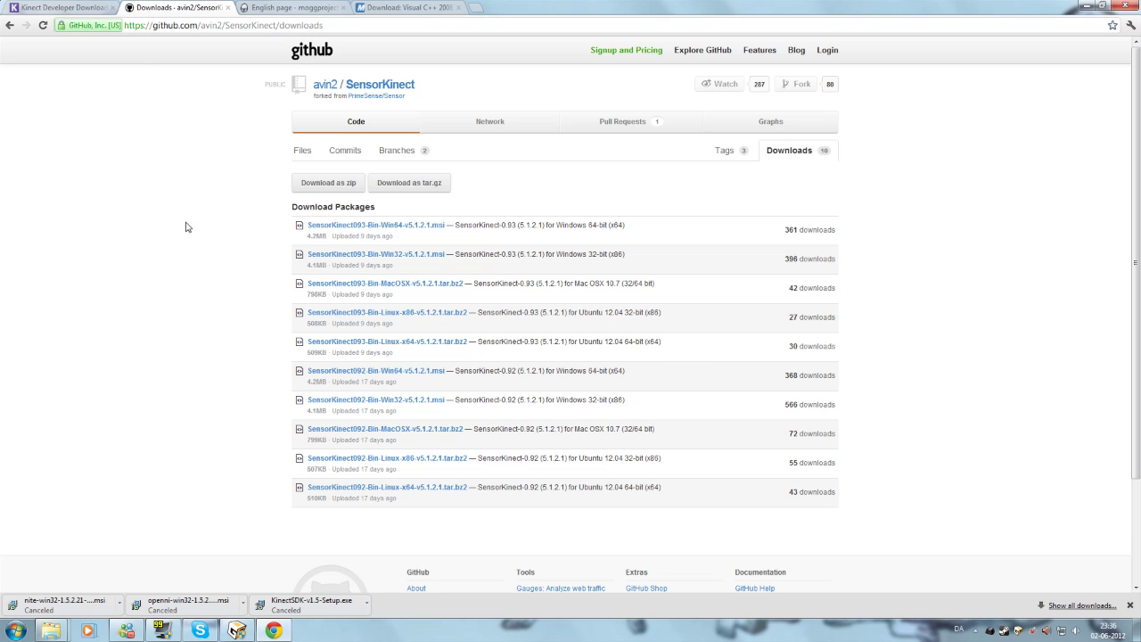
left_click(425, 262)
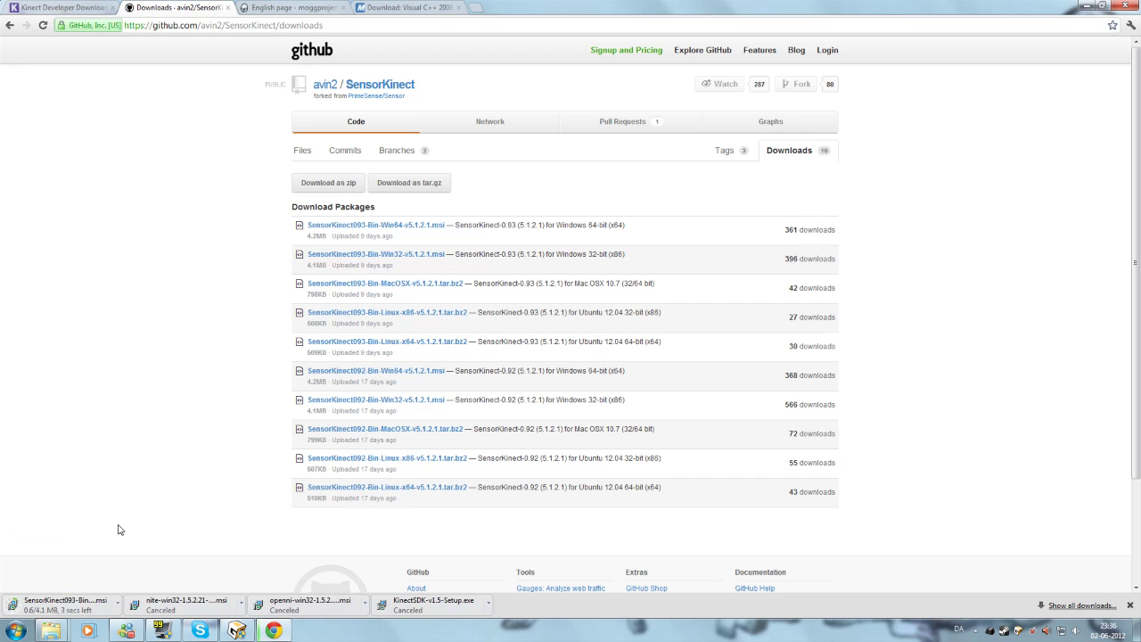
left_click(119, 603)
left_click(134, 585)
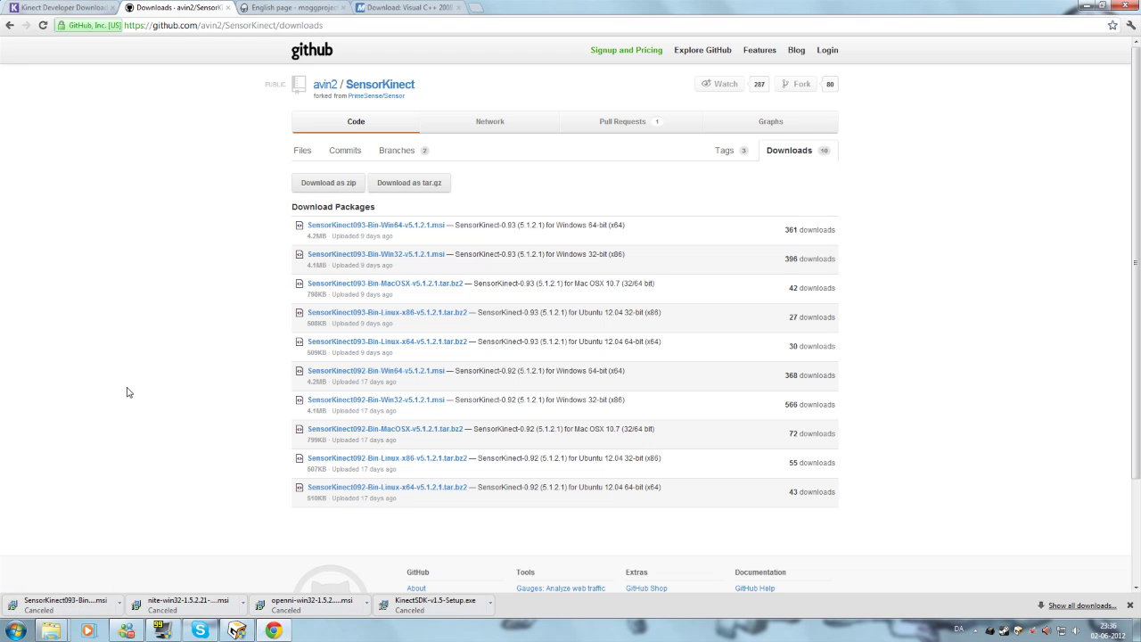
Close the GitHub downloads tab and look over the moggproject English page
left_click(228, 7)
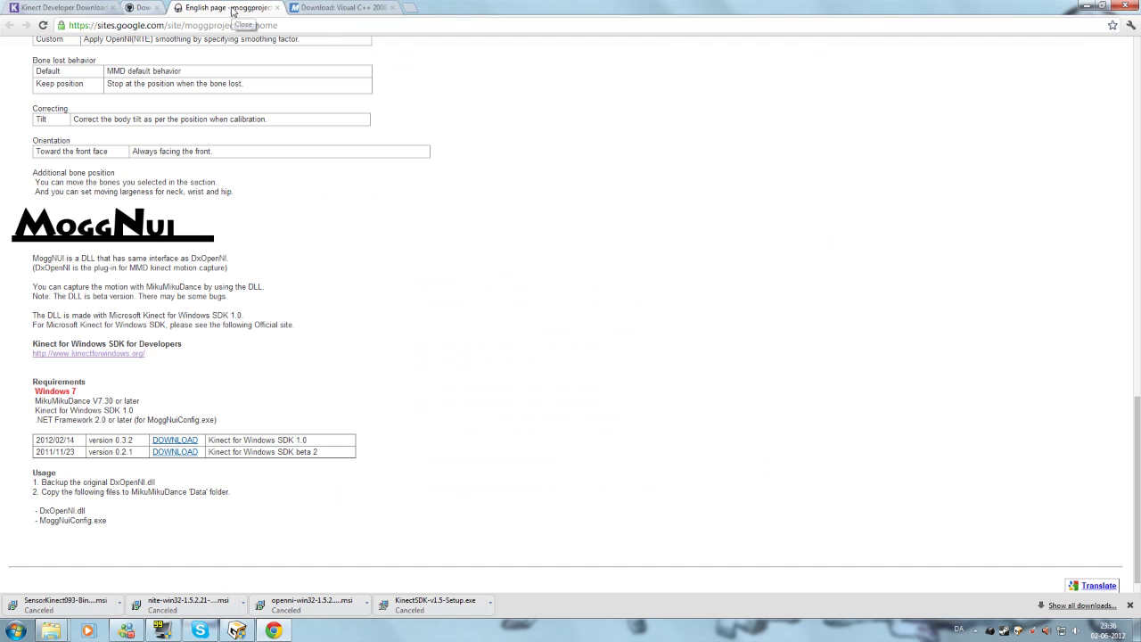
scroll(340, 259, "up", 15)
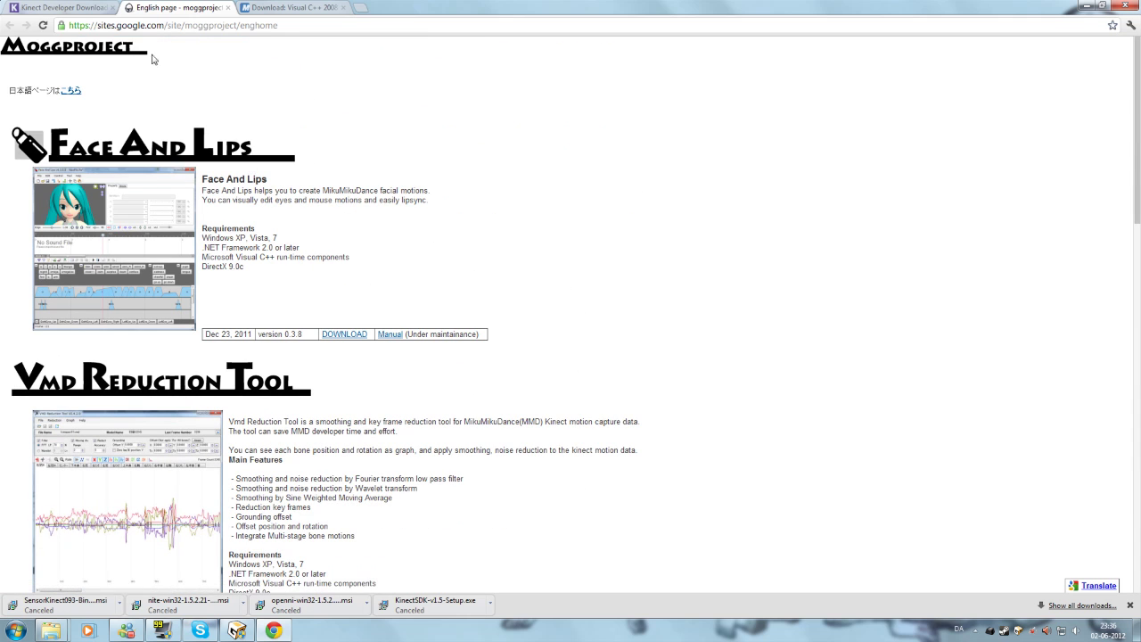
scroll(535, 230, "down", 15)
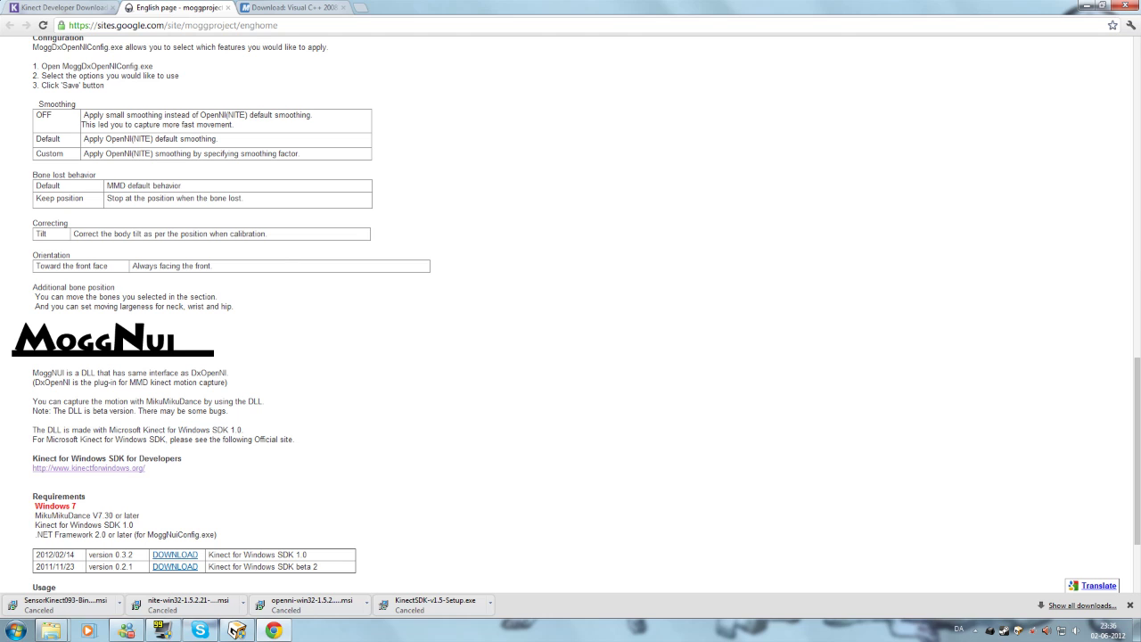
scroll(571, 321, "up", 15)
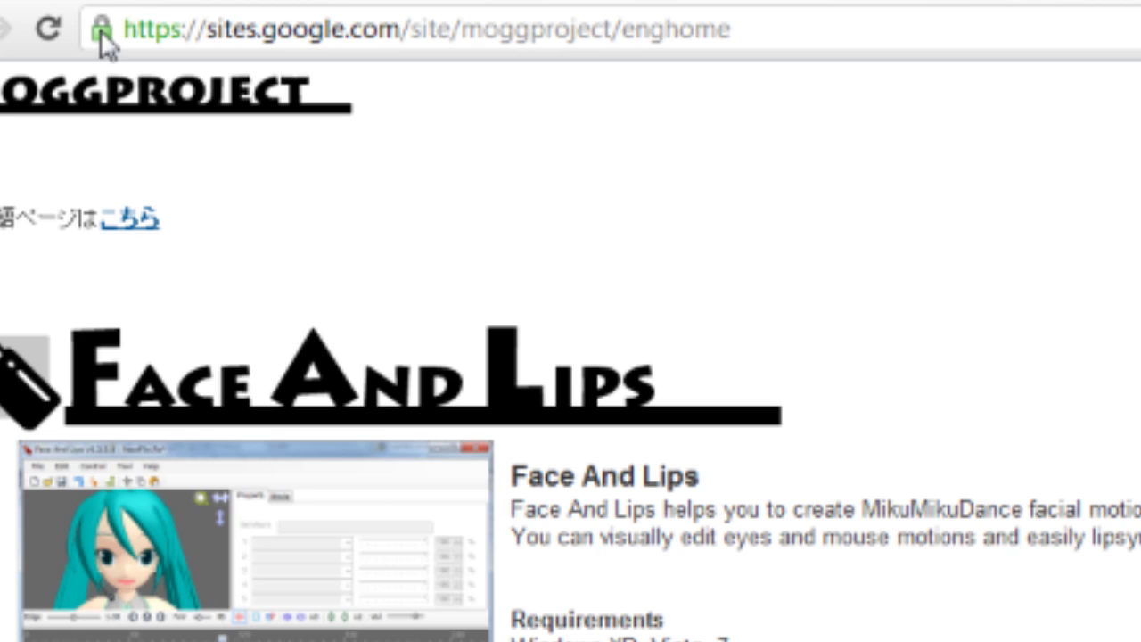
left_click_drag(138, 29, 733, 29)
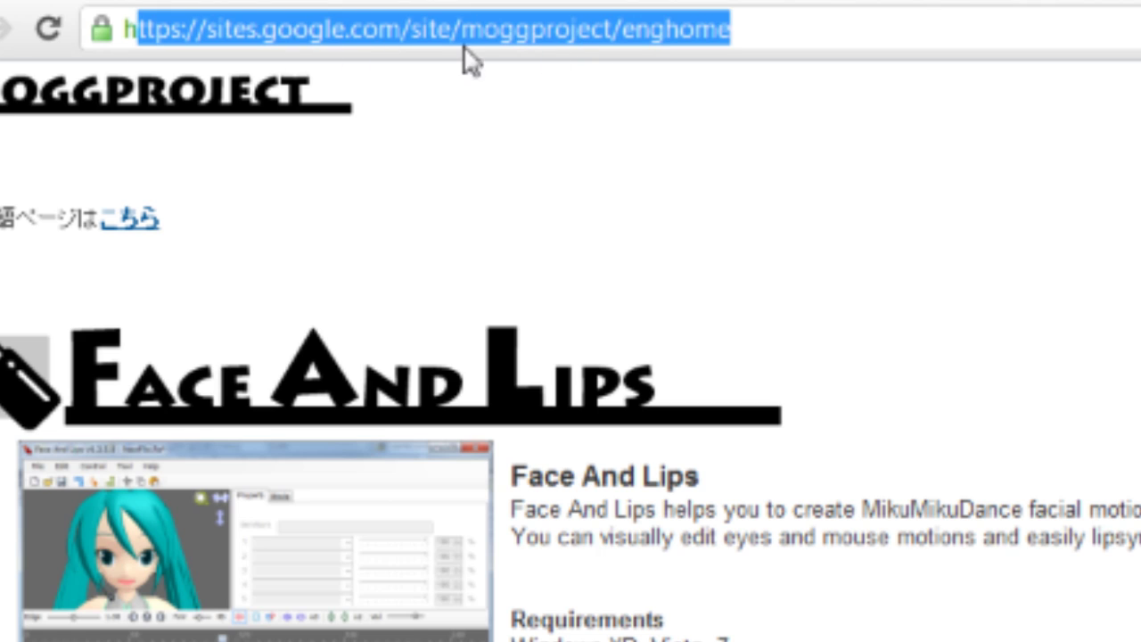
left_click(898, 109)
Scroll to the MoggNui section and download MoggNUI_v032.zip, version 0.3.2
scroll(802, 247, "down", 10)
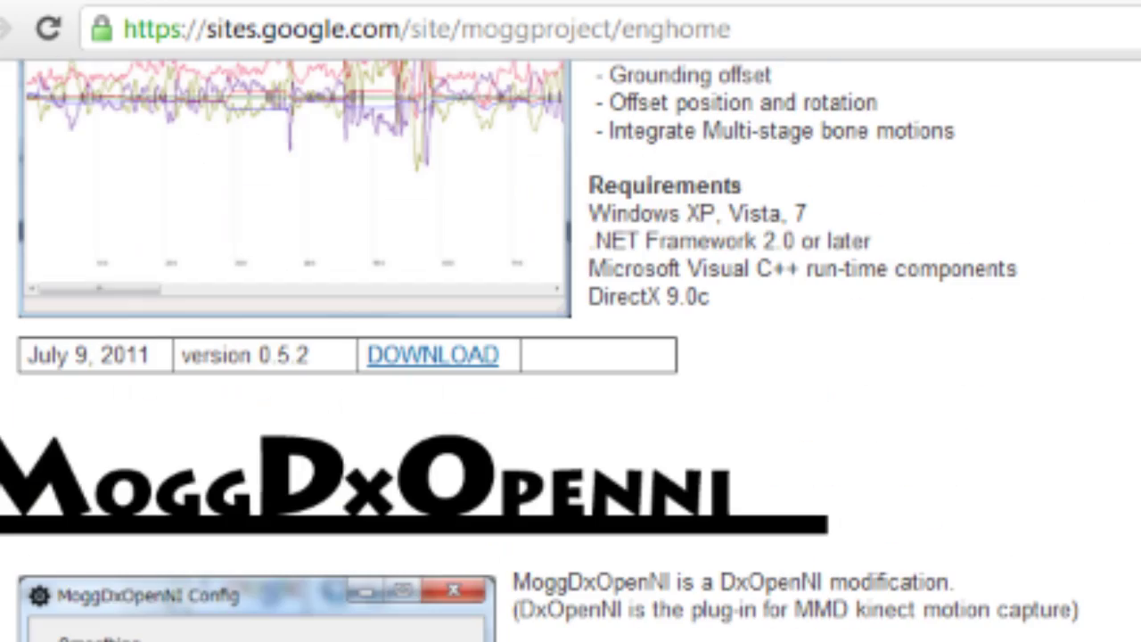
scroll(925, 626, "down", 15)
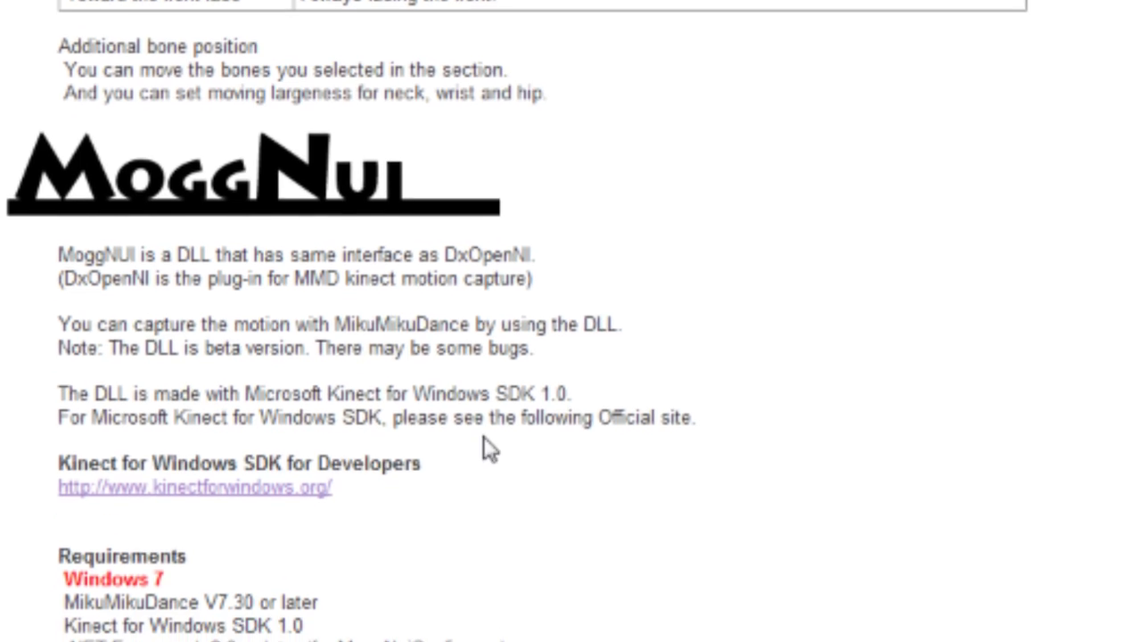
scroll(318, 522, "down", 2)
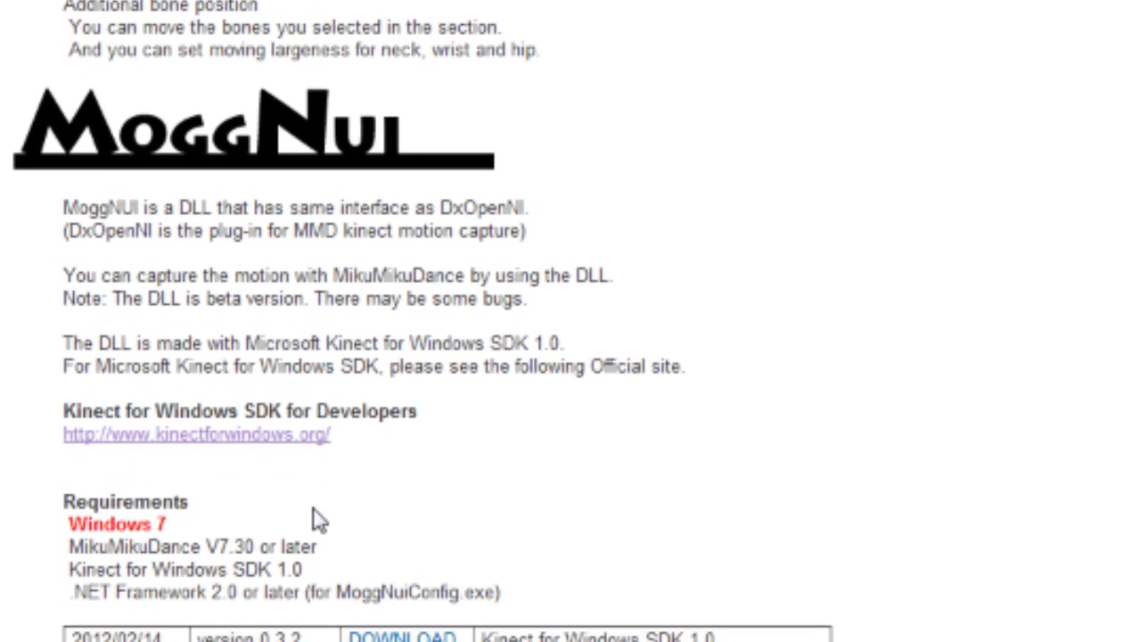
triple_click(701, 580)
left_click(721, 598)
triple_click(772, 581)
left_click(749, 590)
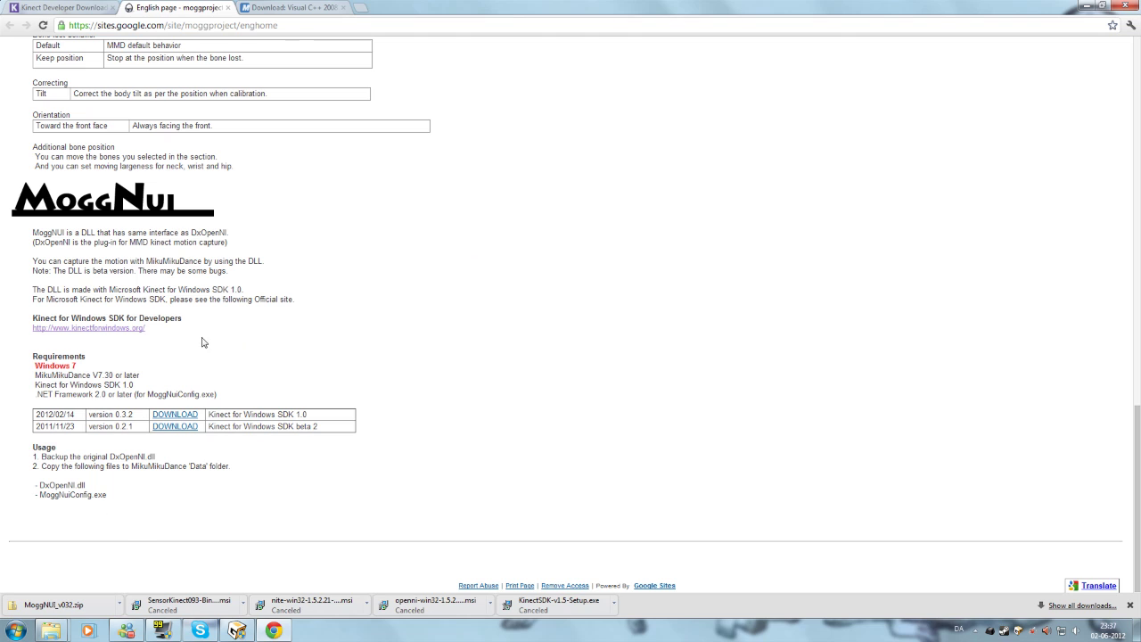
left_click(227, 7)
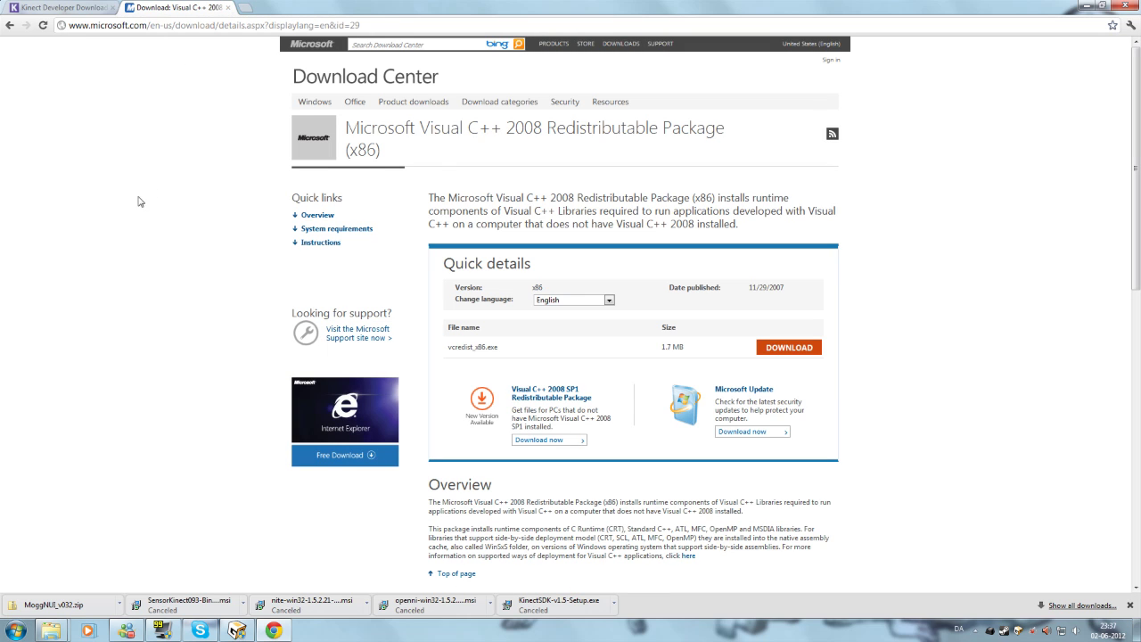
Download vcredist_x86.exe from the Visual C++ 2008 Redistributable (x86) page and run it
left_click_drag(346, 127, 383, 150)
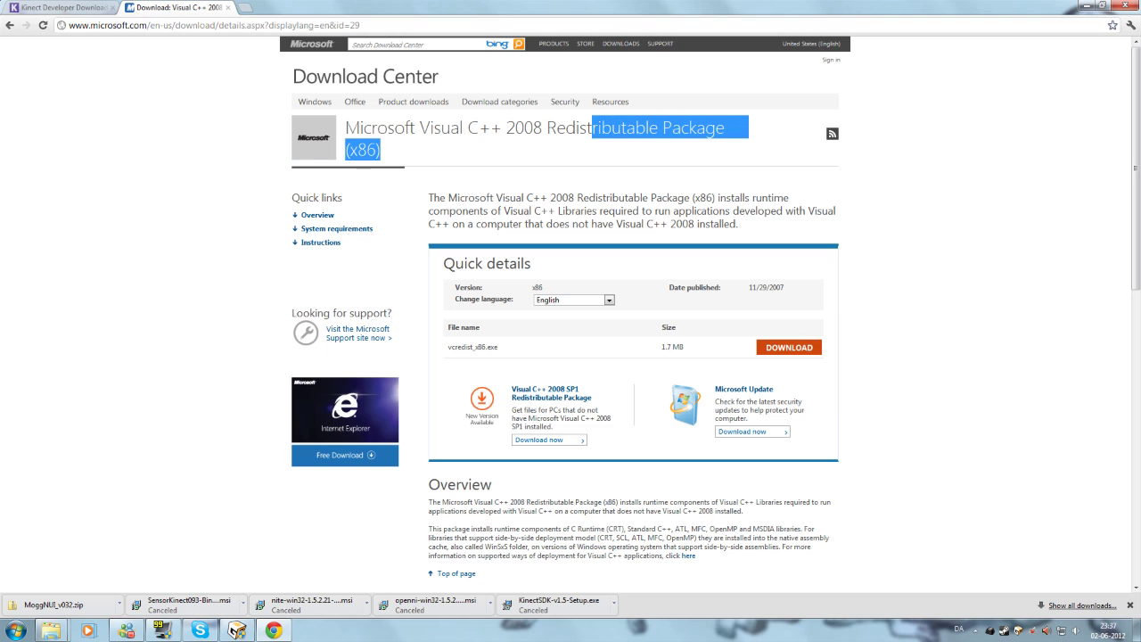
left_click(400, 153)
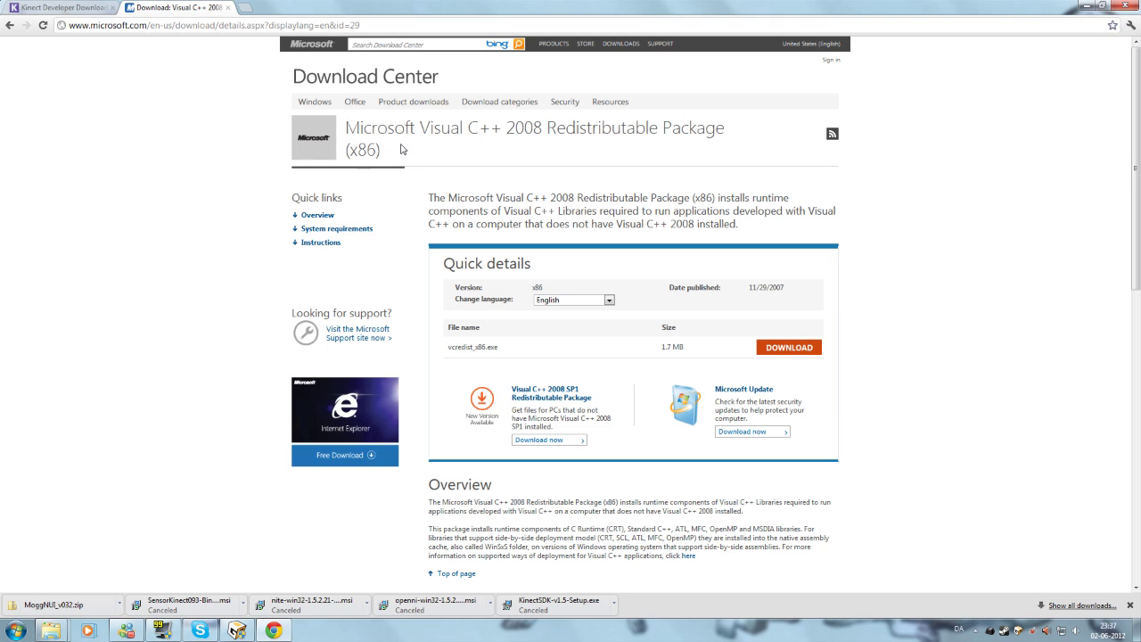
left_click(455, 26)
left_click(154, 191)
left_click(772, 347)
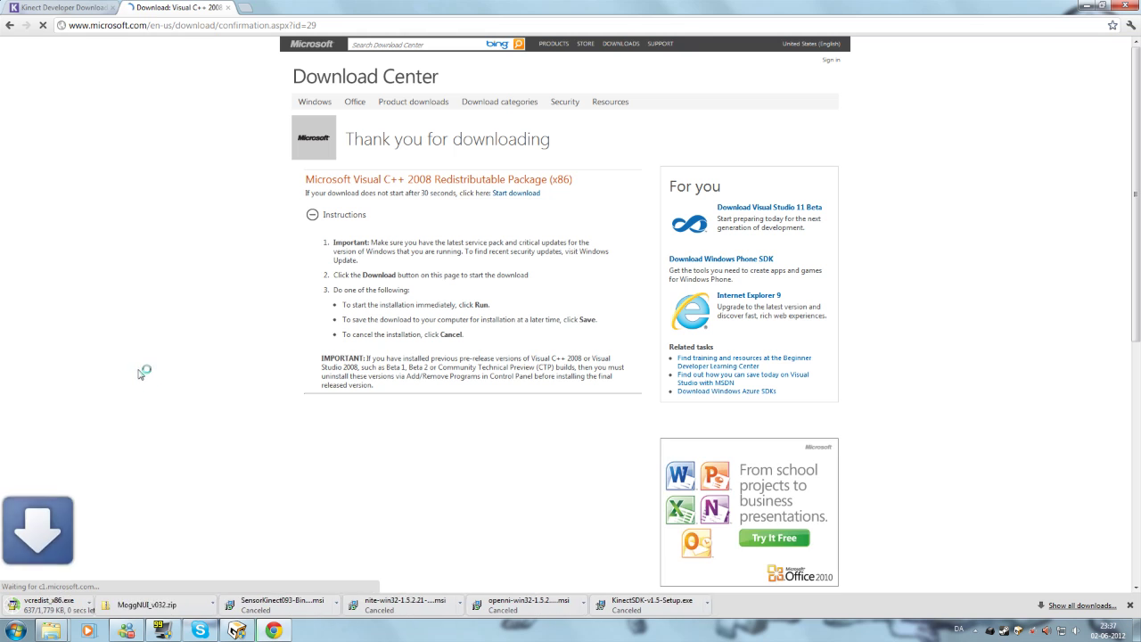
left_click(55, 606)
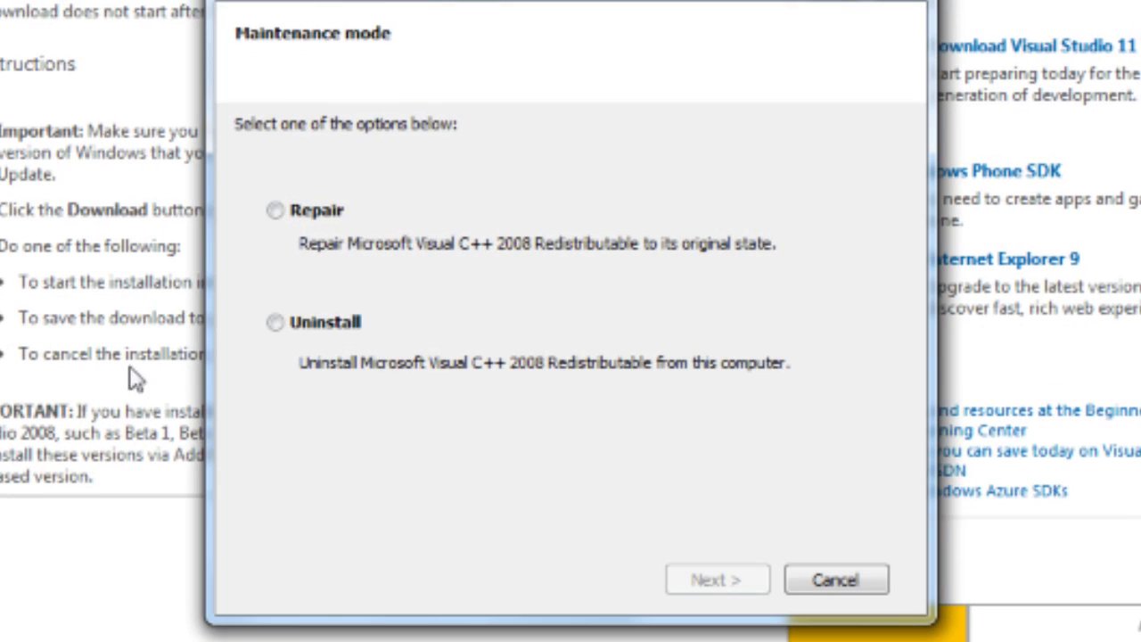
Choose Repair in the Visual C++ 2008 setup, then cancel and confirm until Setup Canceled appears
left_click(284, 214)
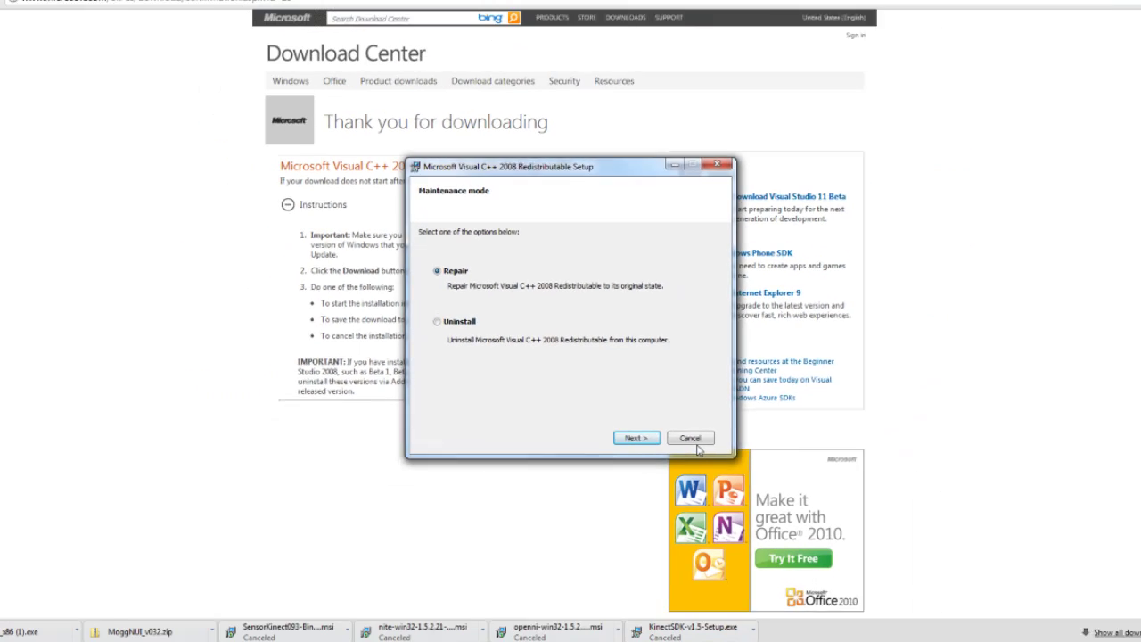
left_click(694, 440)
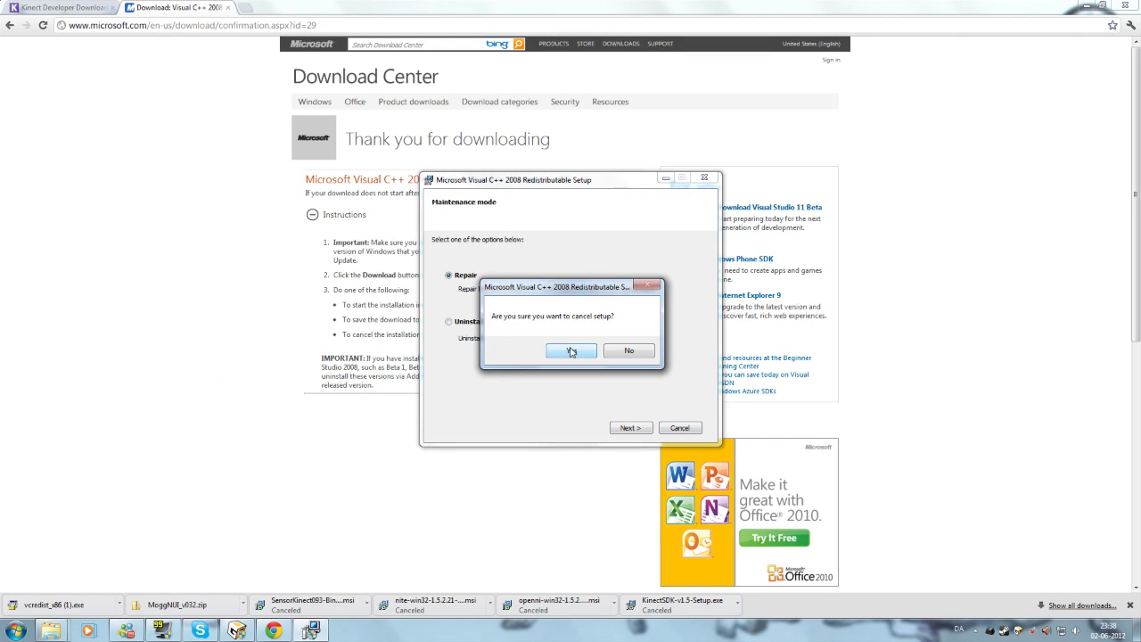
left_click(576, 356)
key("Return")
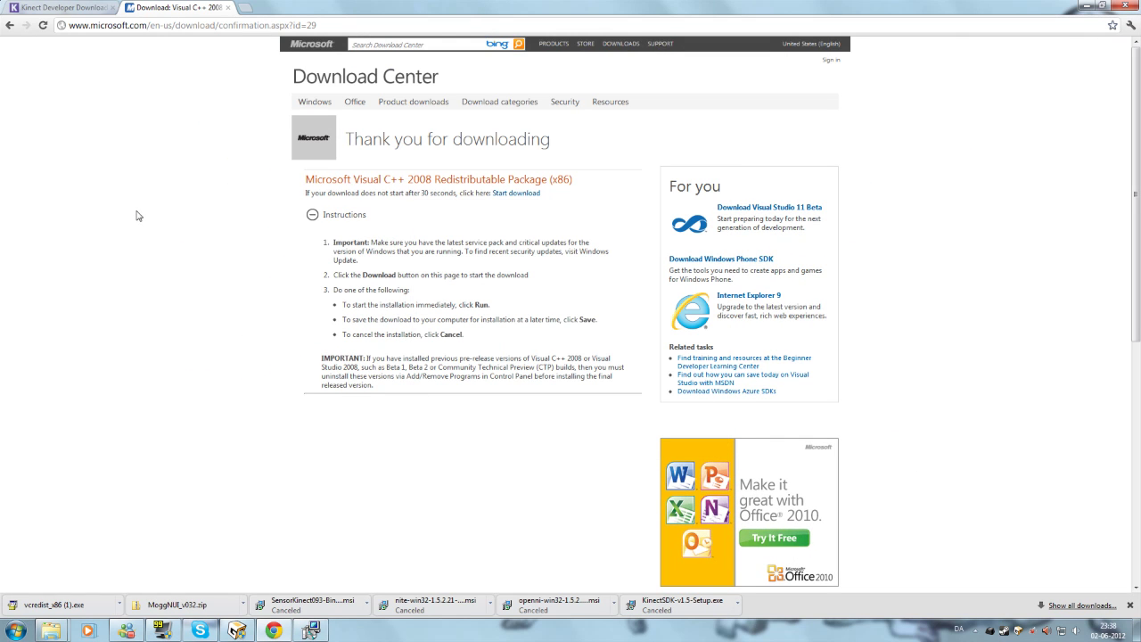
Open Chrome's Downloads page from the wrench menu and close the Visual C++ download tab
left_click(1131, 25)
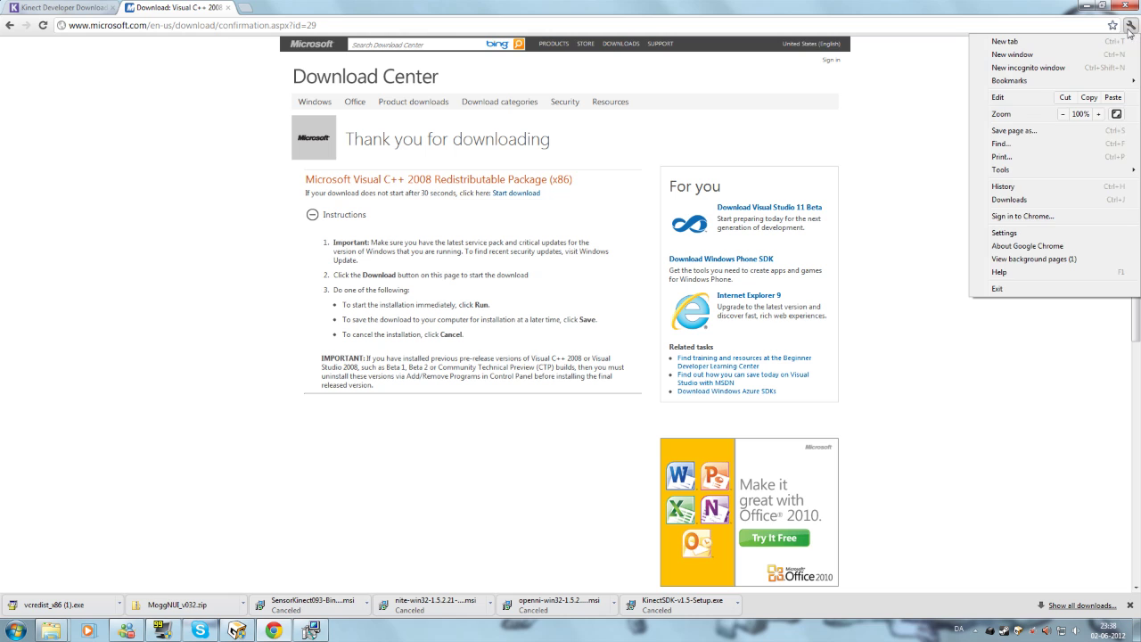
left_click(1046, 199)
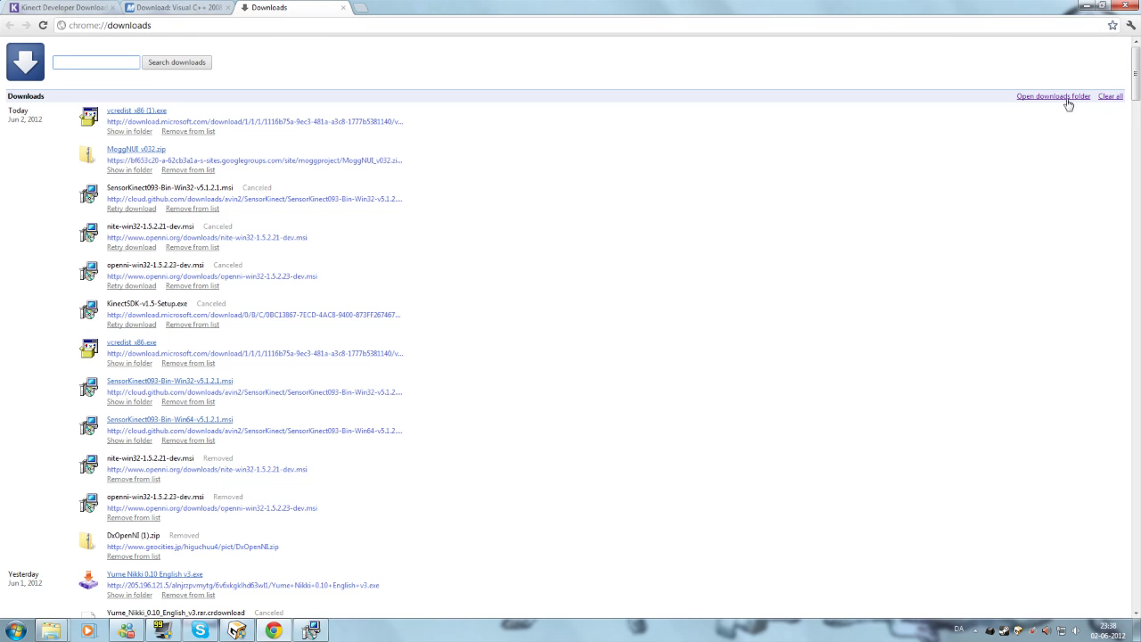
left_click(187, 8)
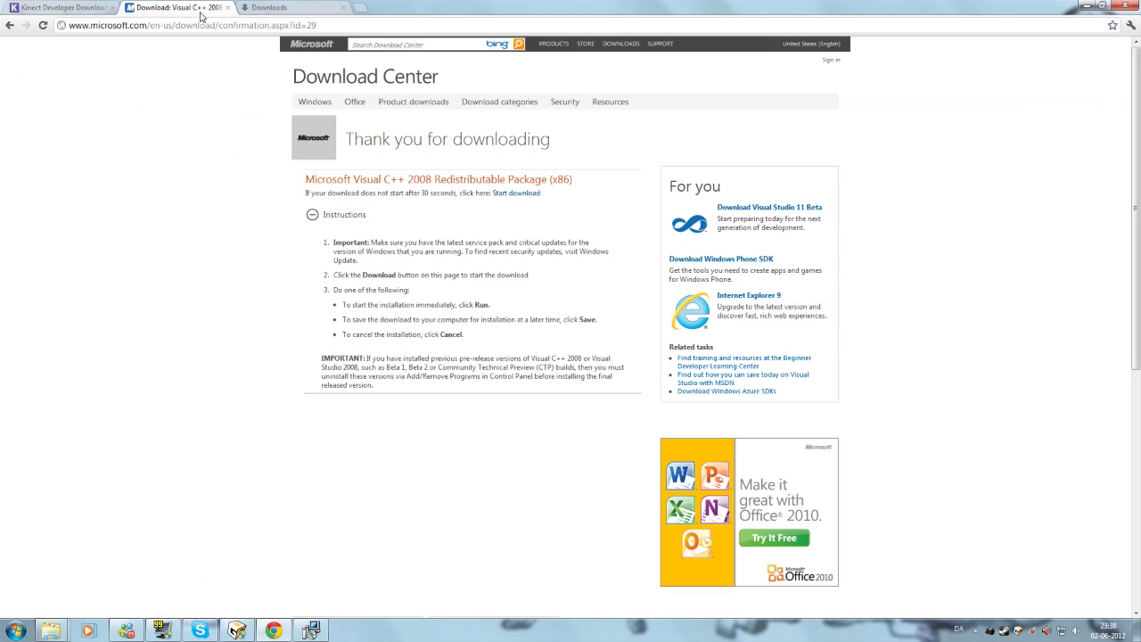
left_click(229, 8)
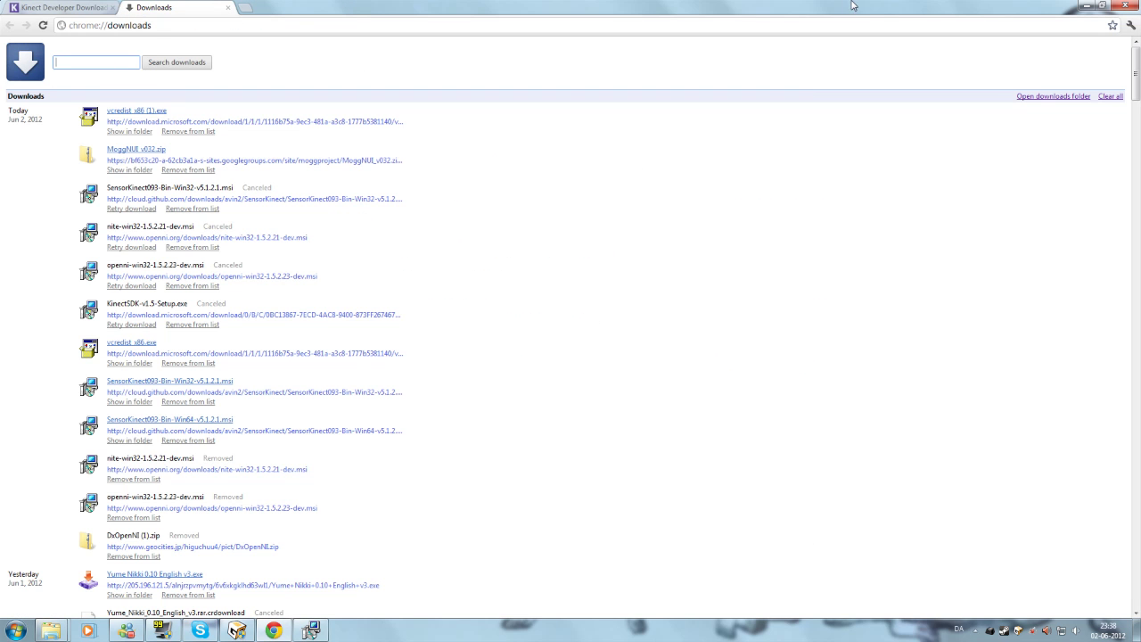
Restore the browser window, finish the Setup Canceled notice, and bring up the MikuMikuDance folder
double_click(1061, 11)
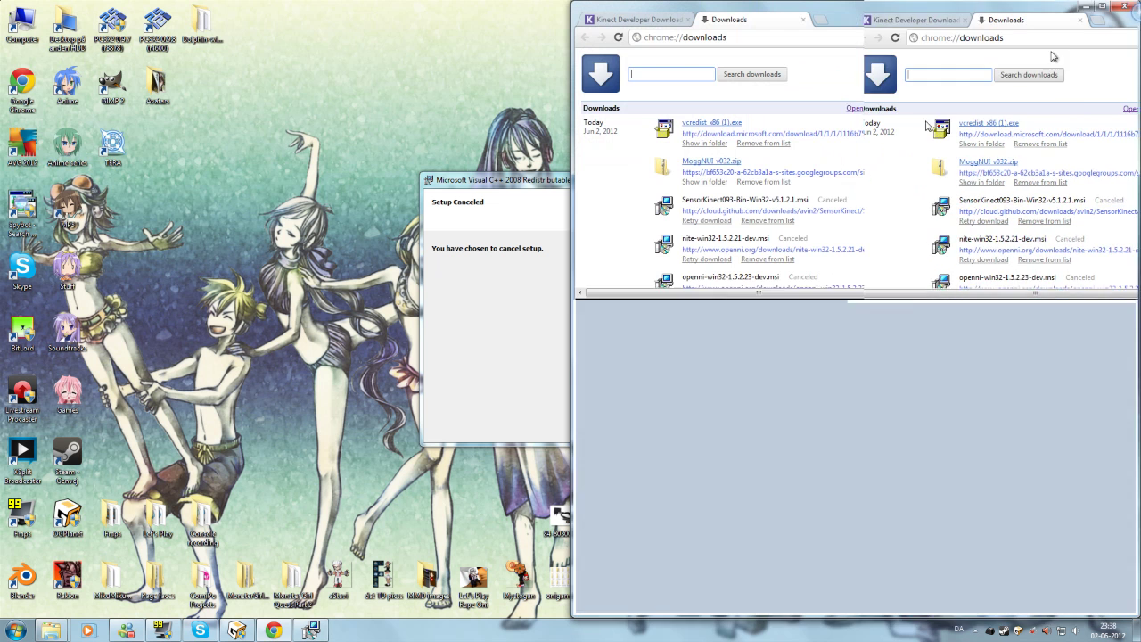
left_click(511, 197)
left_click(680, 429)
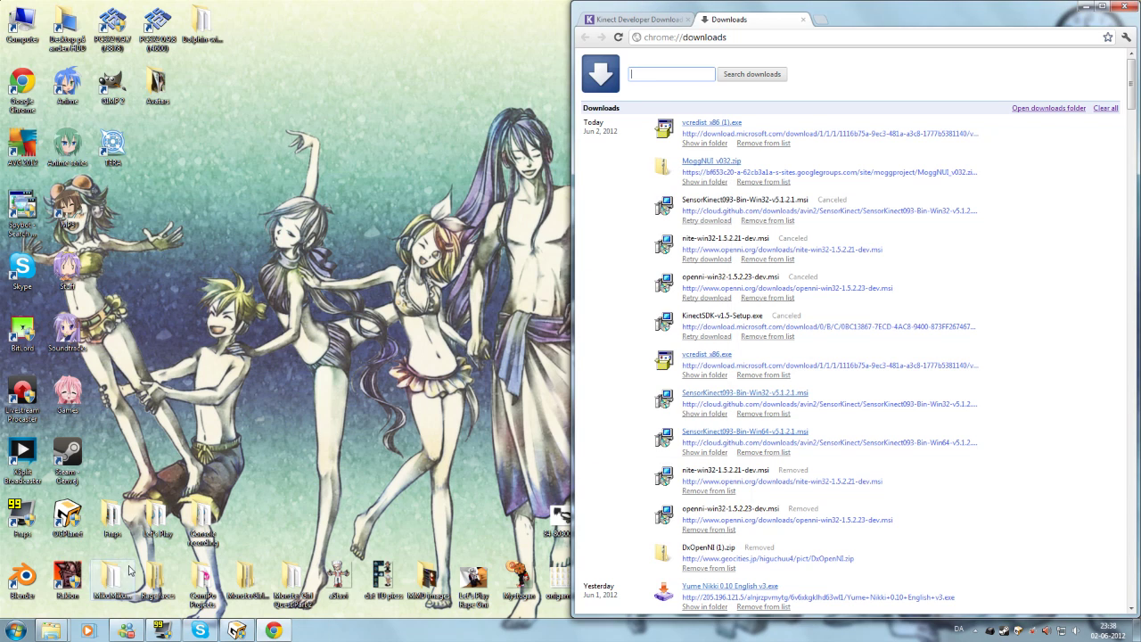
mouse_move(50, 630)
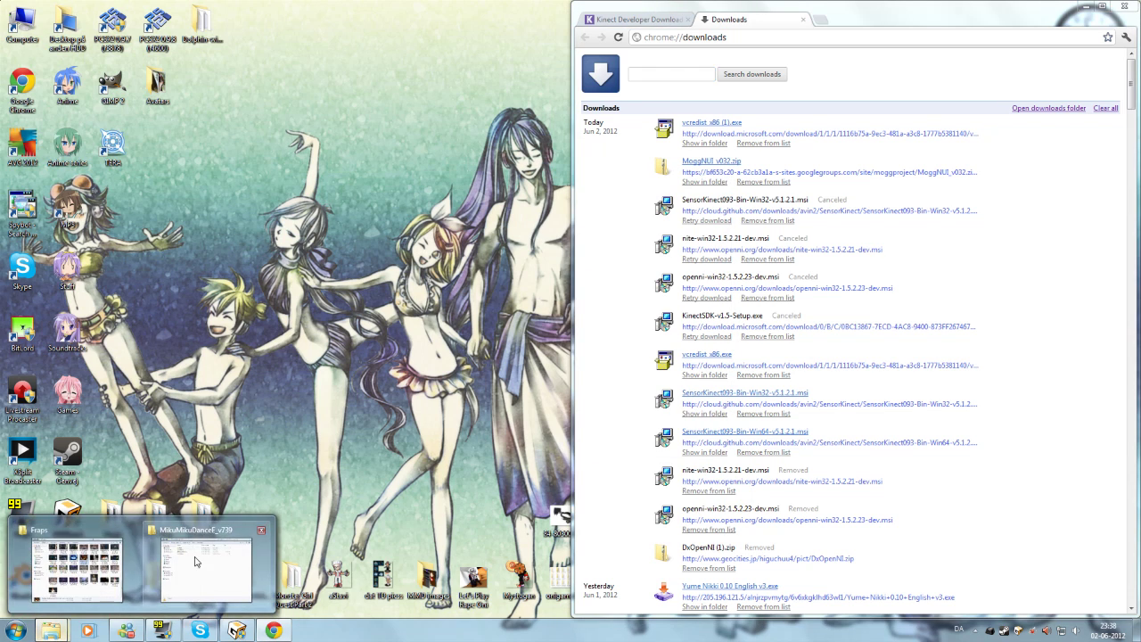
left_click(166, 546)
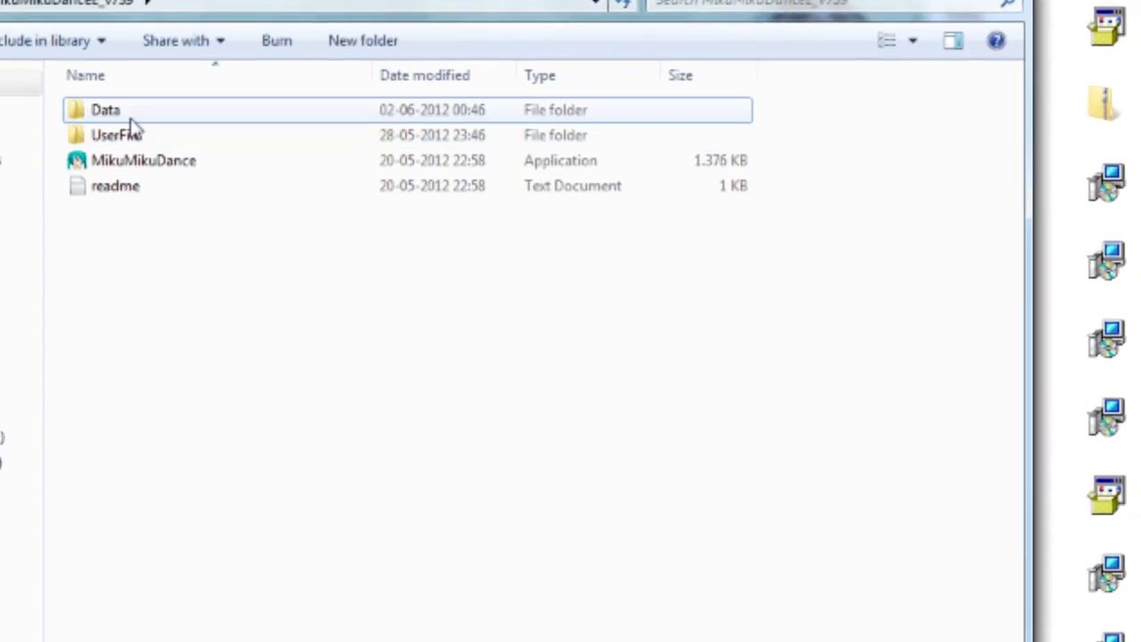
Open the Data folder and check DxOpenNI.dll, moggnui, MoggNuiConfig and SamplesConfig are present
double_click(125, 114)
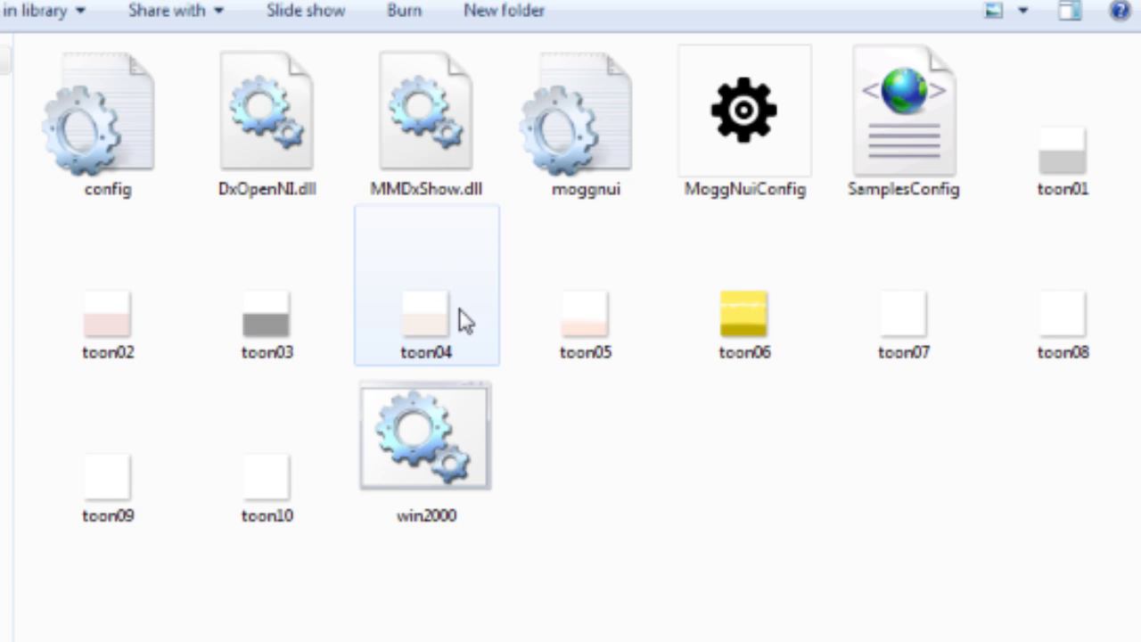
mouse_move(256, 208)
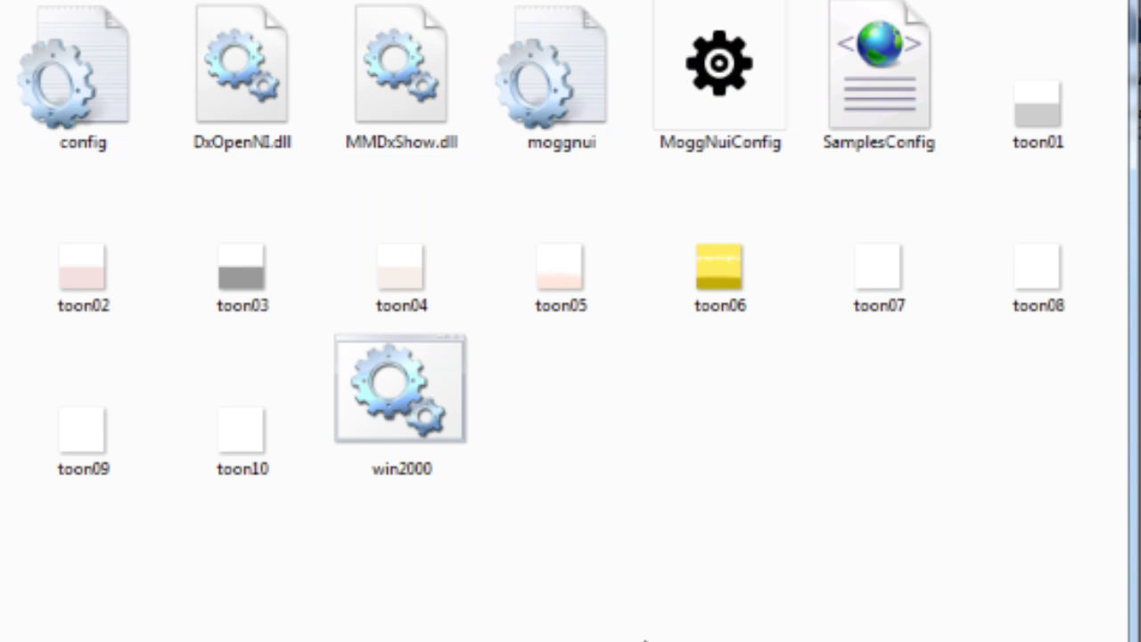
left_click(274, 123)
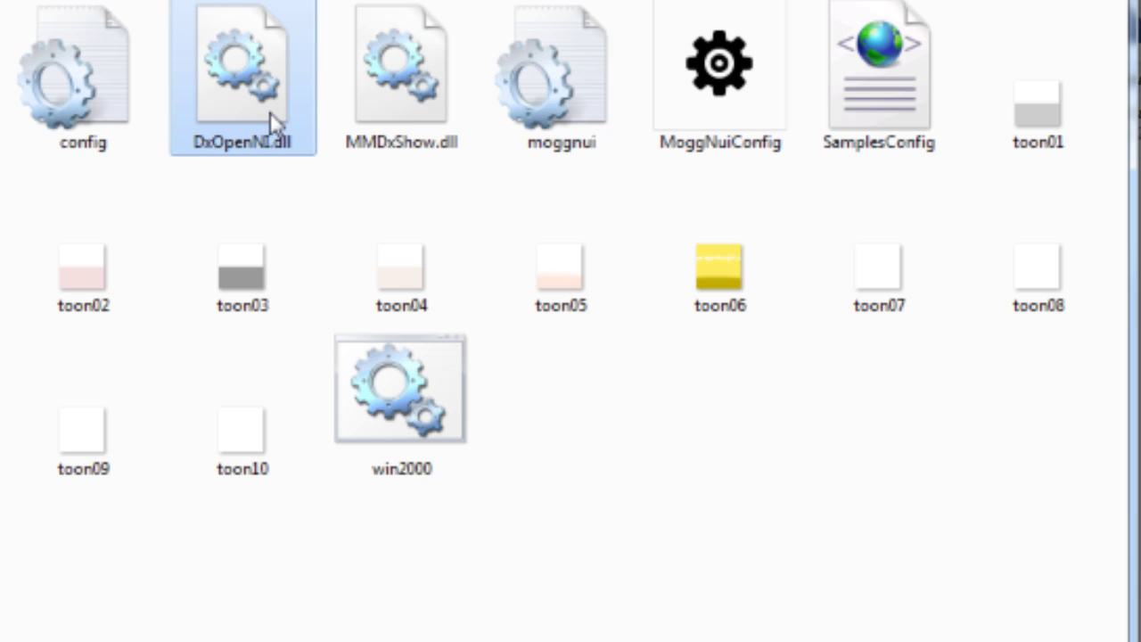
left_click(604, 114, "ctrl")
left_click(701, 122, "ctrl")
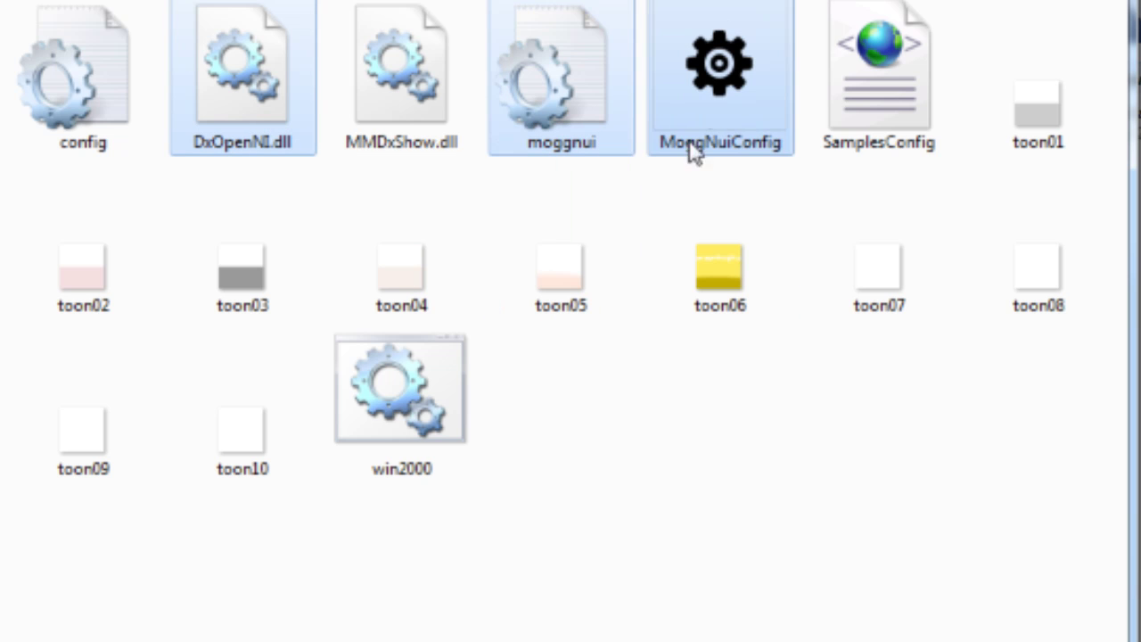
left_click(842, 125, "ctrl")
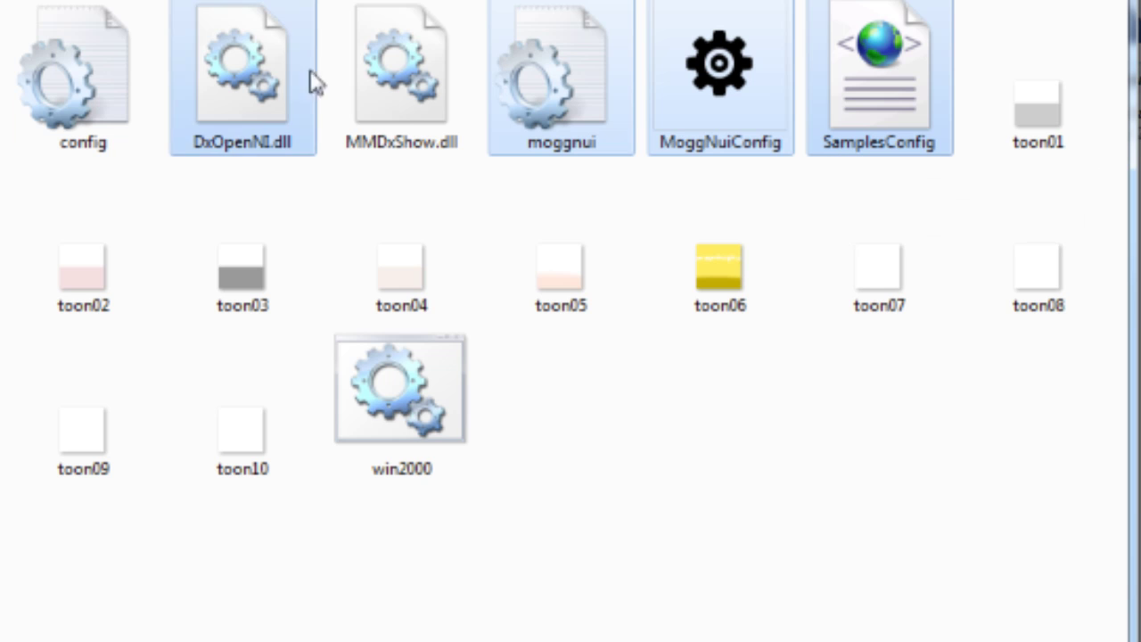
left_click(749, 615)
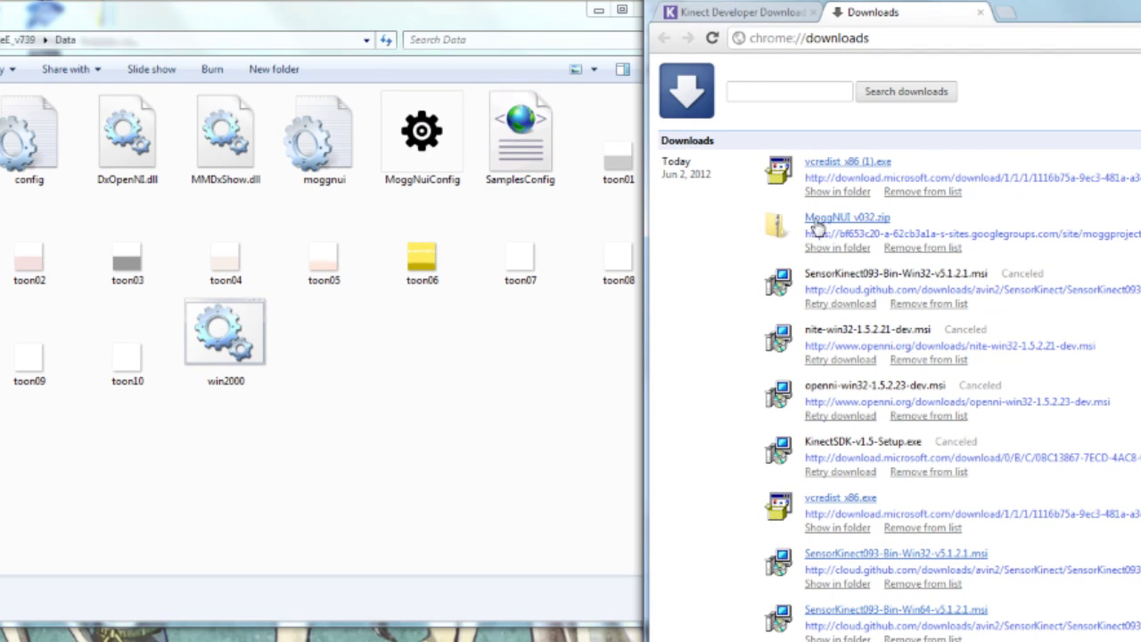
Drag DxOpenNI.dll and MoggNuiConfig from MoggNUI_v032.zip into the Data folder, then close the zip
left_click(816, 223)
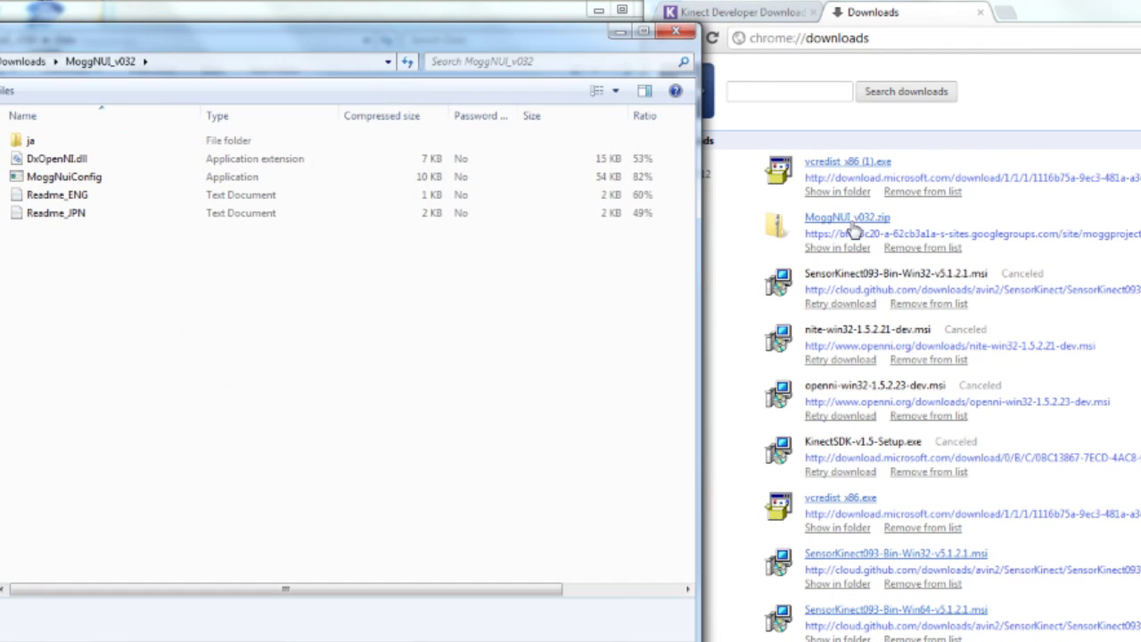
left_click_drag(272, 63, 879, 165)
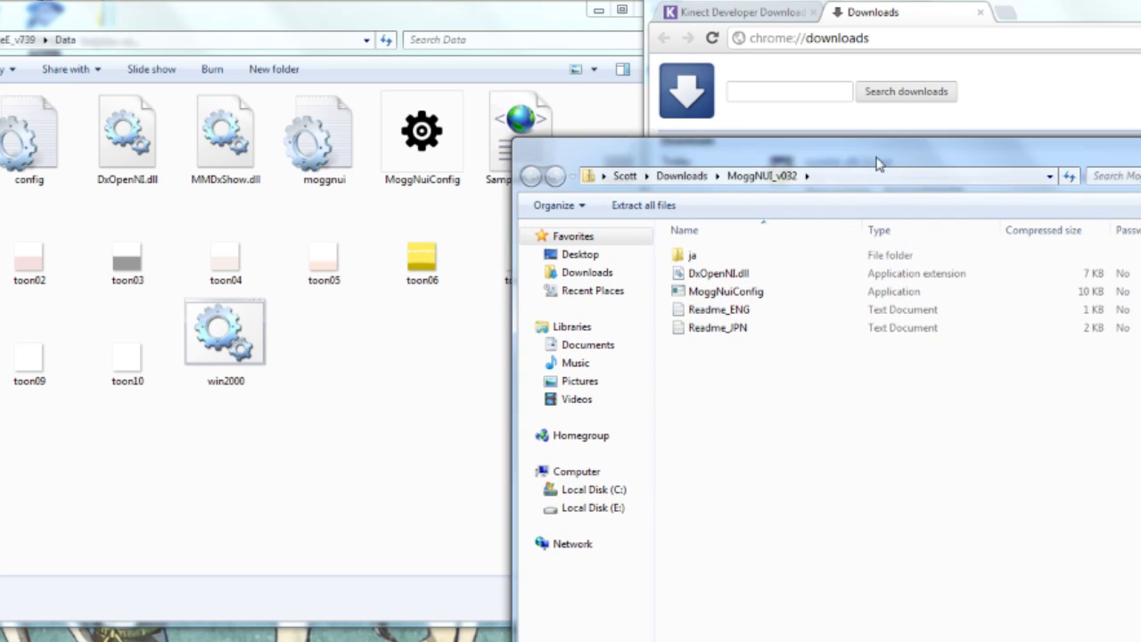
left_click(705, 277)
left_click(731, 294, "ctrl")
left_click_drag(689, 281, 230, 233)
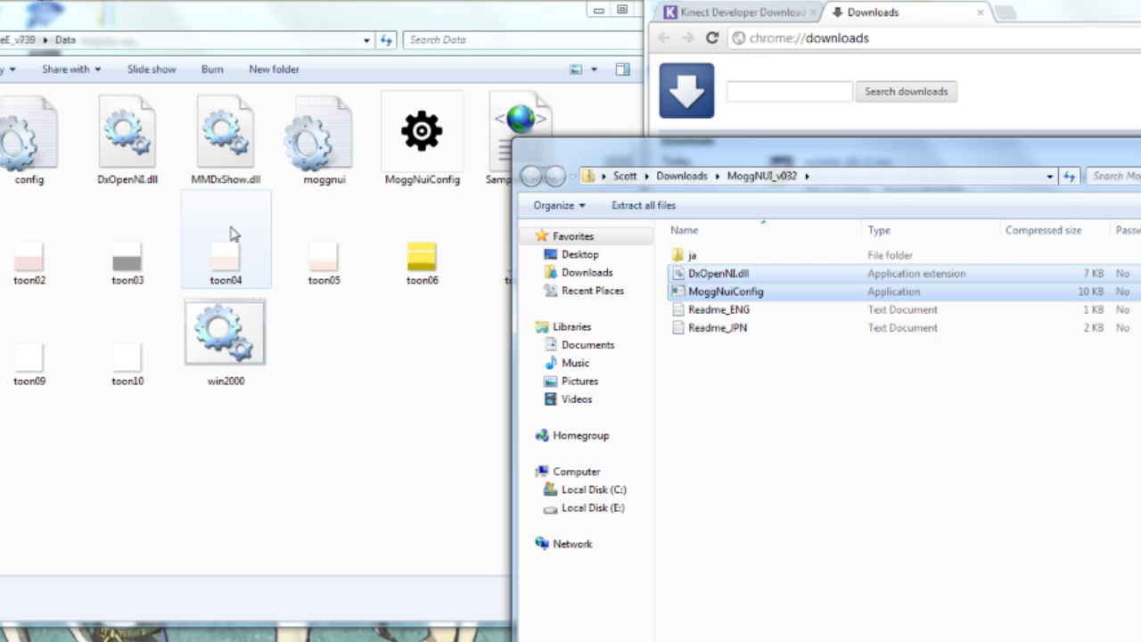
left_click(286, 448)
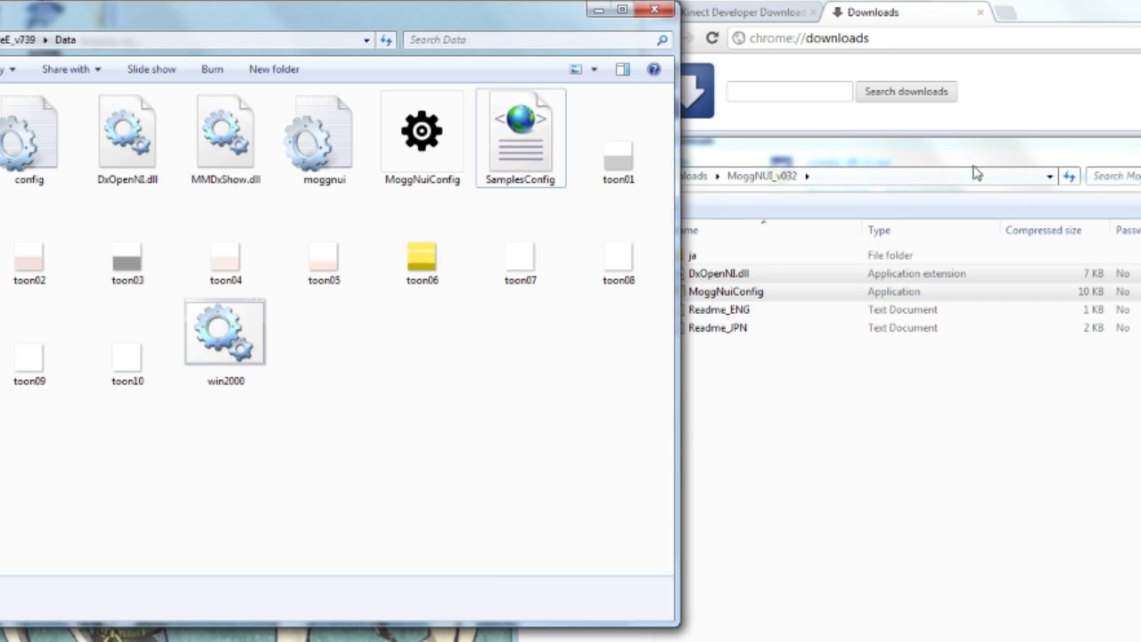
left_click(973, 174)
key("alt+F4")
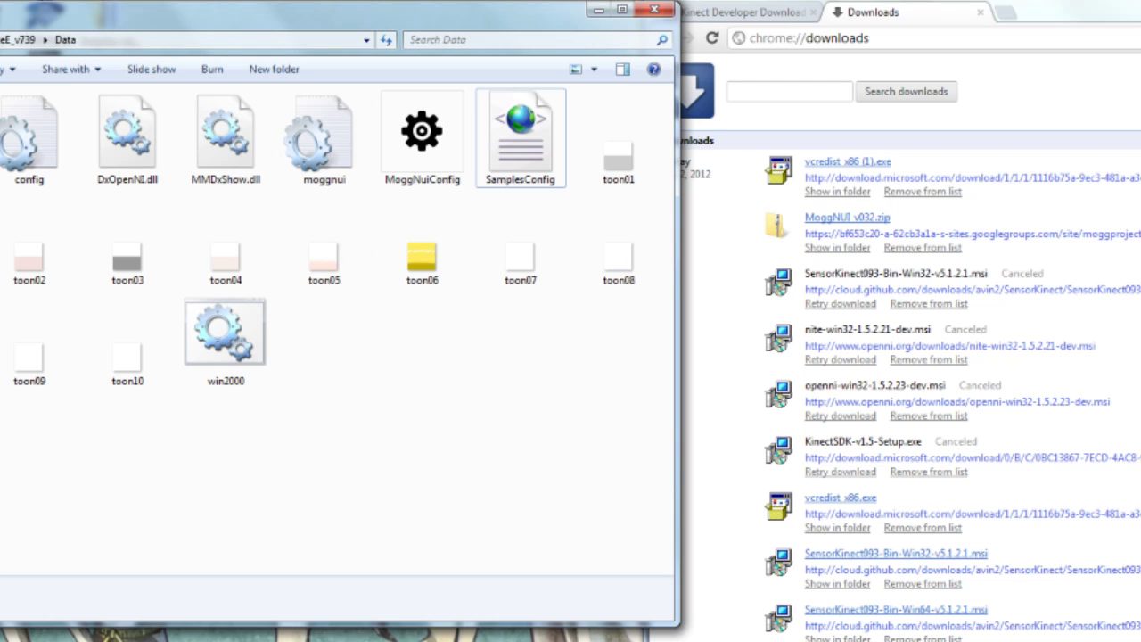
key("alt+F4")
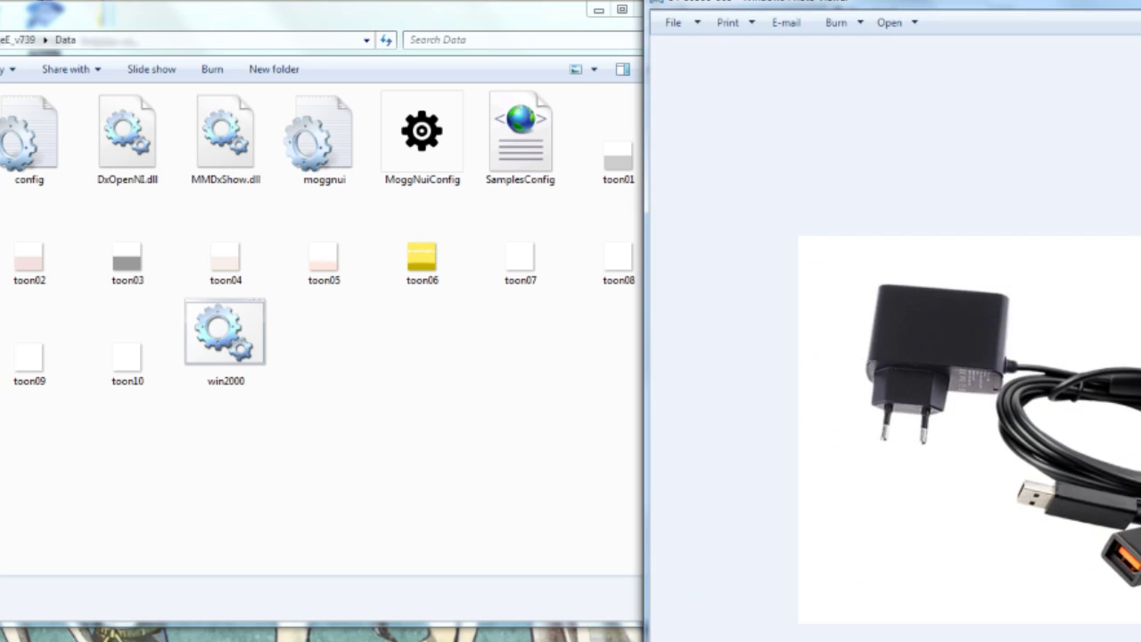
left_click_drag(1025, 4, 580, 152)
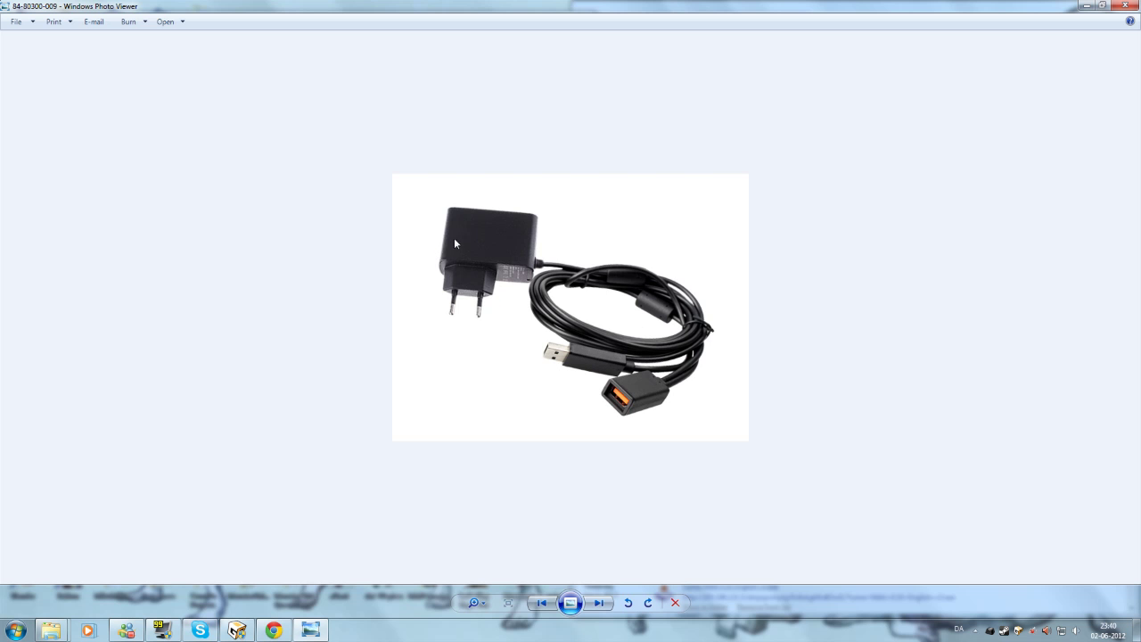
left_click(1125, 5)
left_click(578, 18)
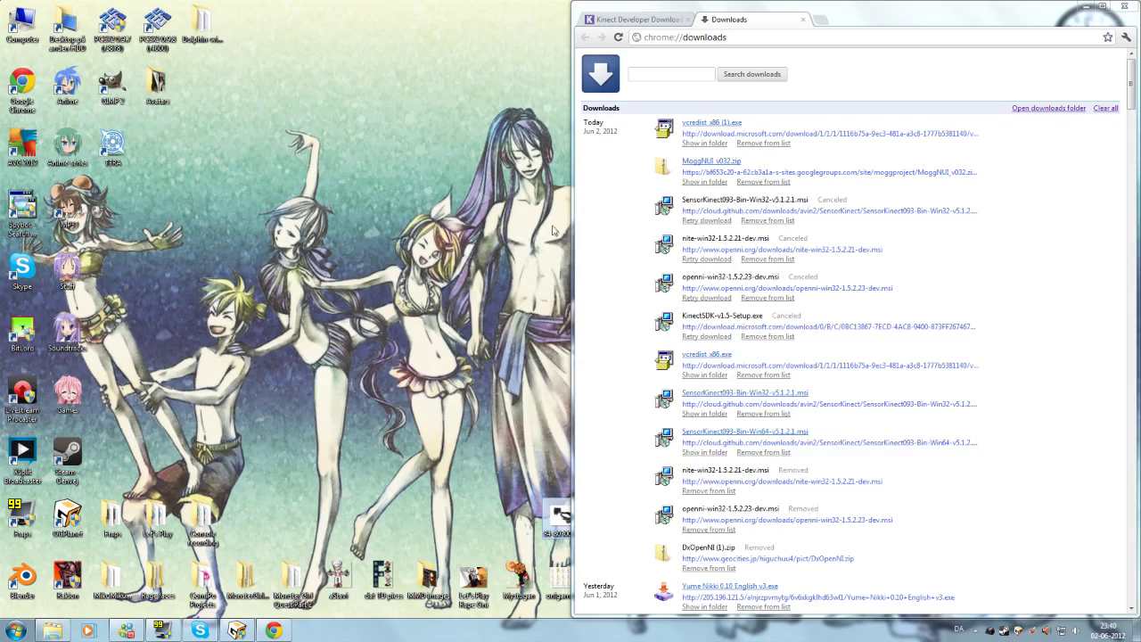